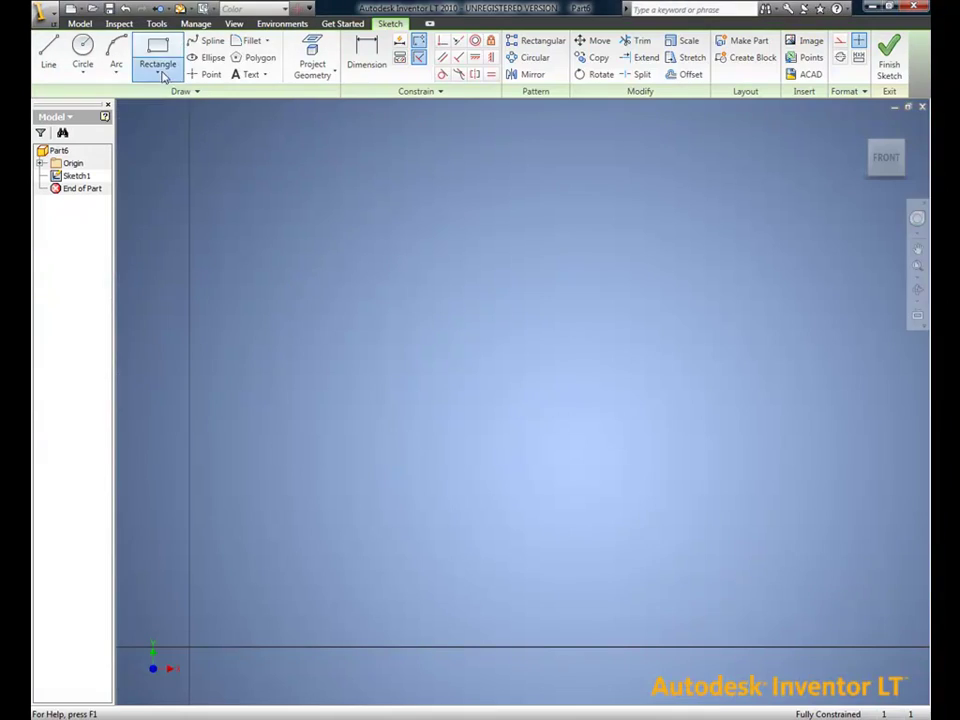
# Sketch a rectangle about 48.5 by 39 in and set its width to 38 1/2 in.
pyautogui.click(160, 66)
pyautogui.click(276, 225)
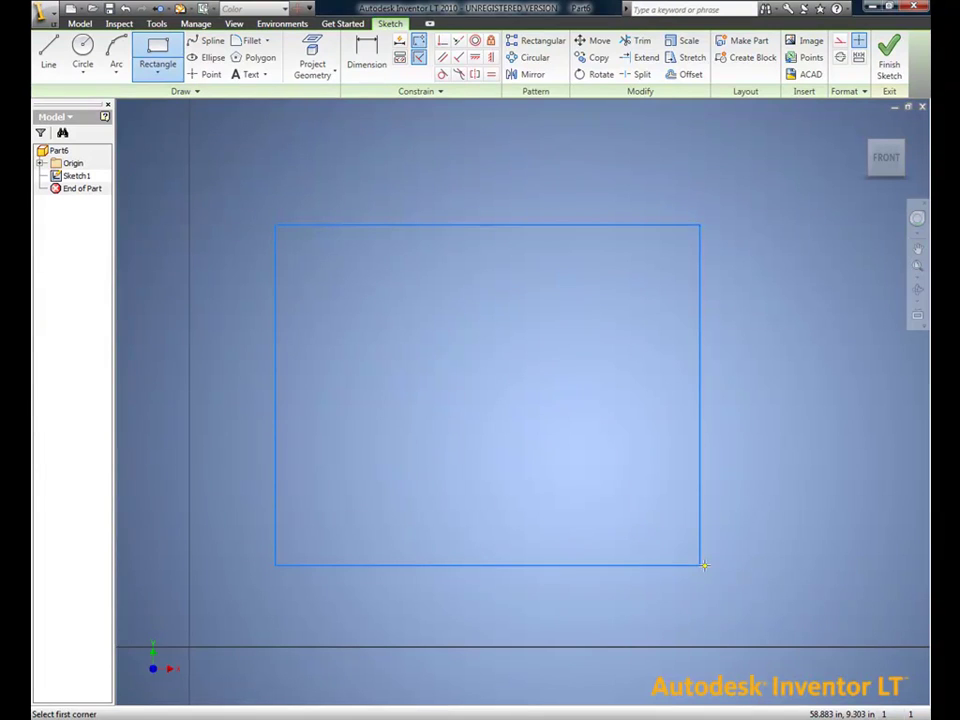
pyautogui.click(508, 565)
pyautogui.click(510, 597)
pyautogui.write('38 1/2')
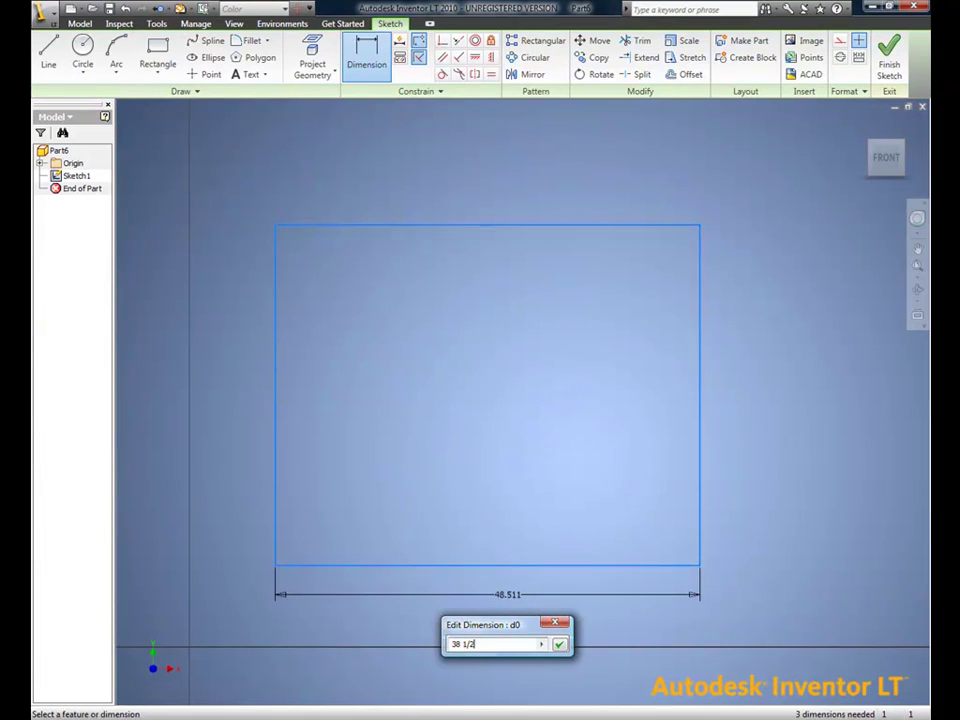
pyautogui.press('Return')
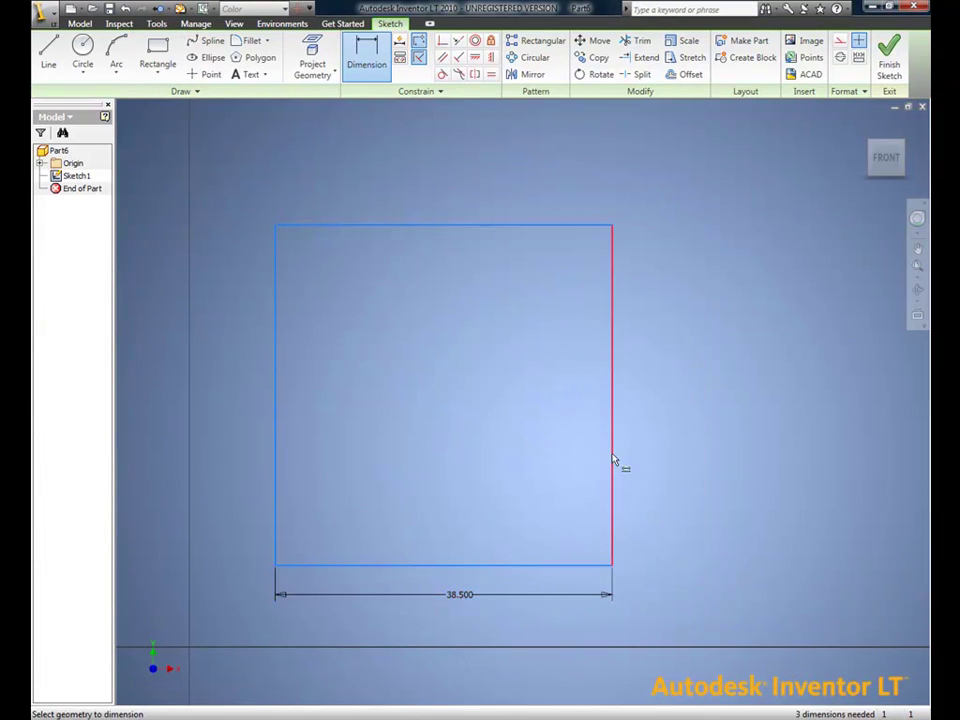
# Dimension the rectangle's height at 30 1/2 in.
pyautogui.click(612, 465)
pyautogui.click(667, 448)
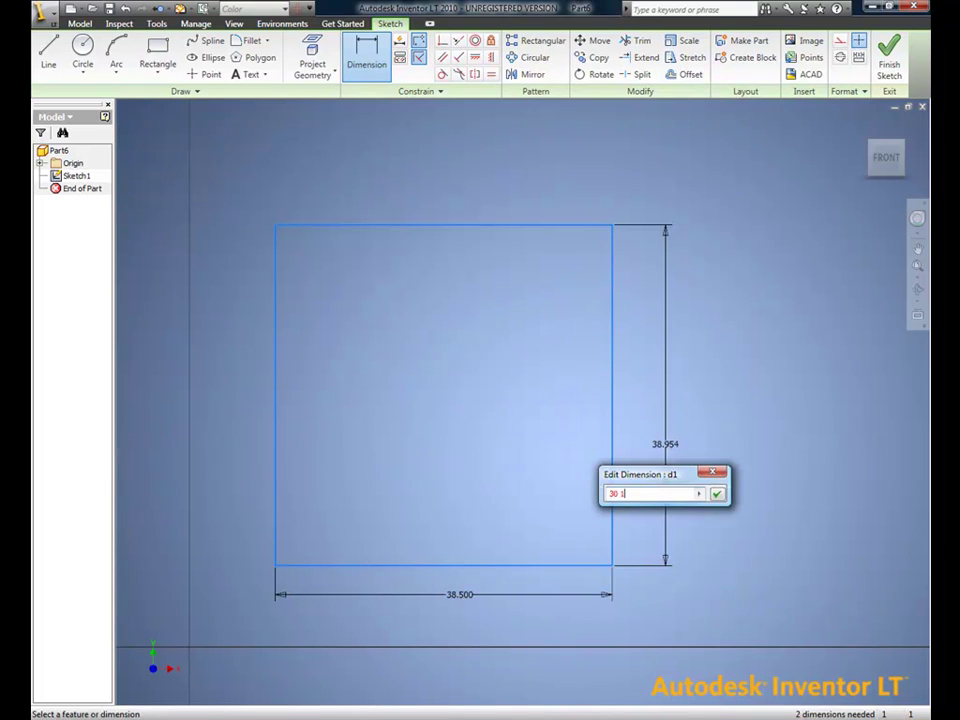
pyautogui.write('30 1/2')
pyautogui.press('Return')
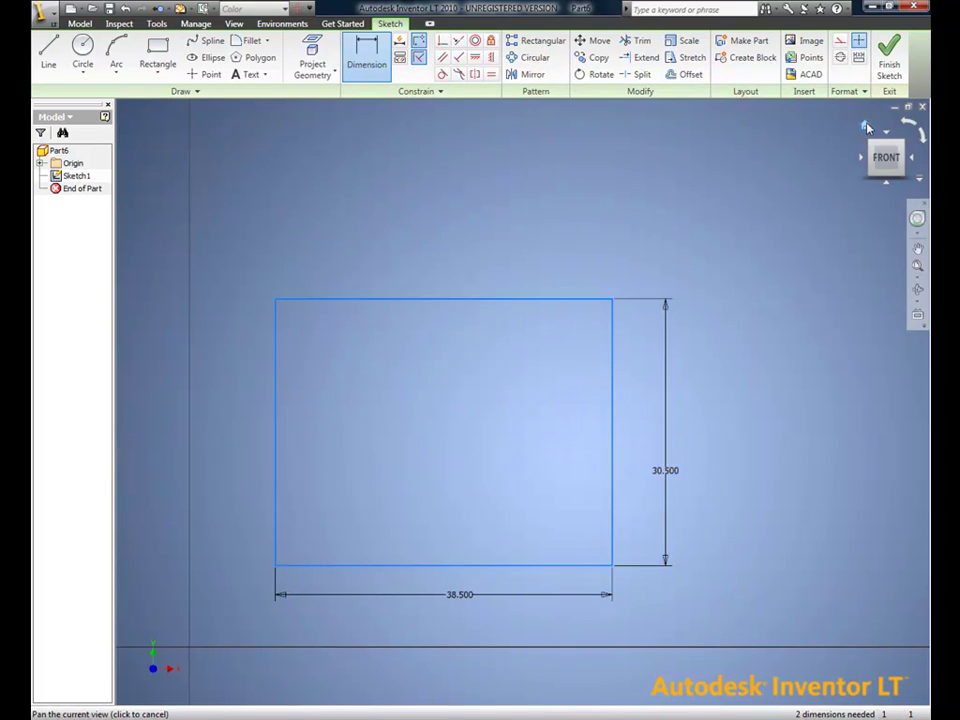
# Extrude the rectangle 23 in into a solid block.
pyautogui.click(866, 126)
pyautogui.press('e')
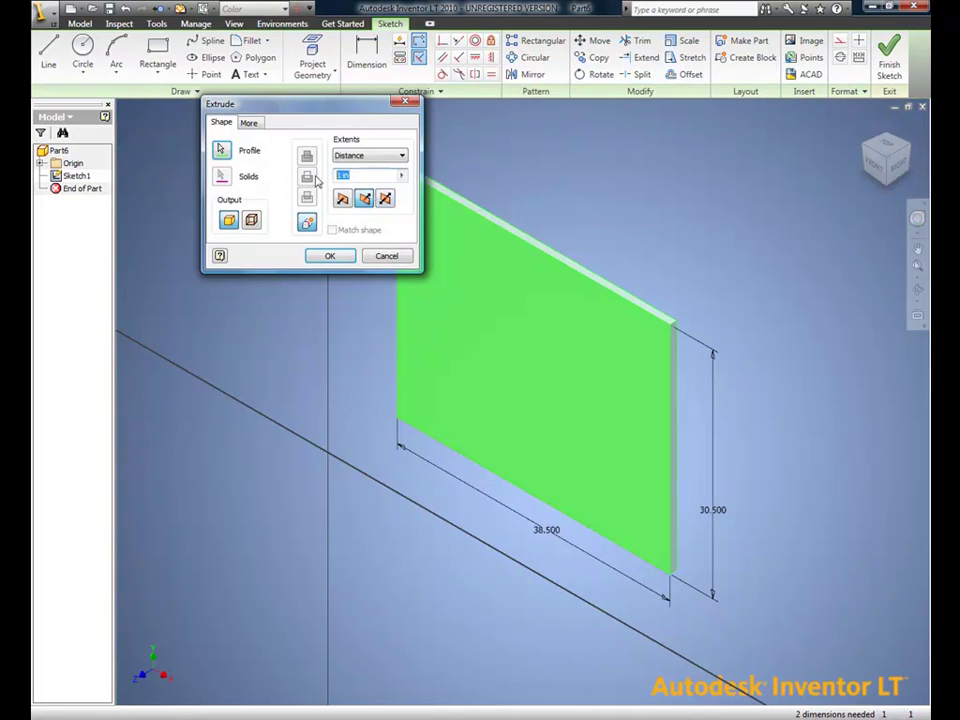
pyautogui.write('23')
pyautogui.press('Return')
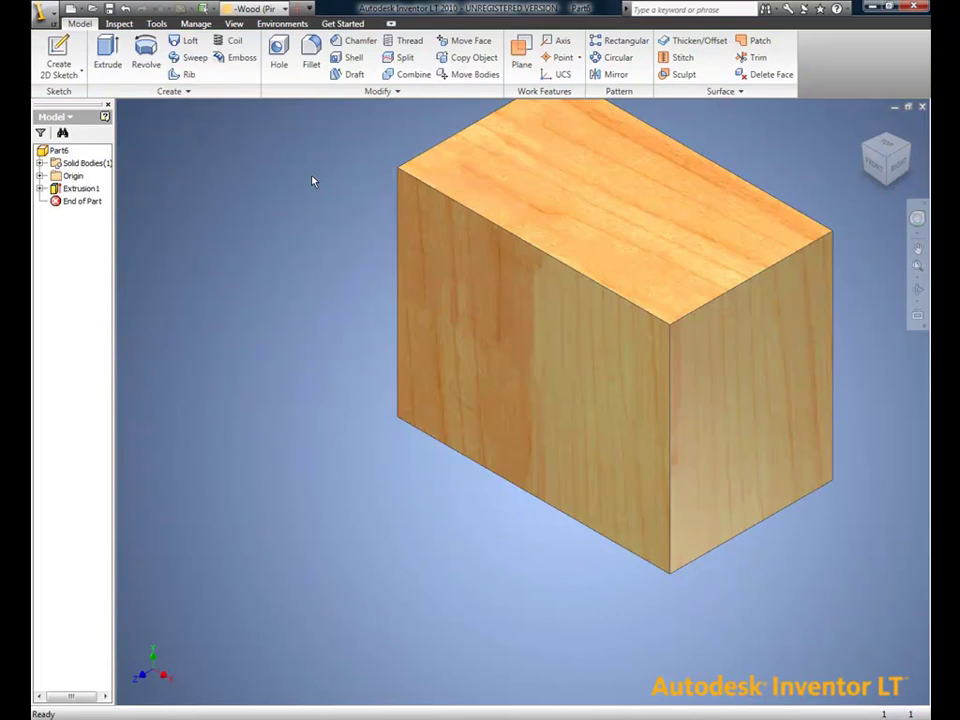
# Sketch on the block's bottom face and set the distance between its outline and the outward offset outline to 1 in.
pyautogui.moveTo(475, 392); pyautogui.dragTo(418, 427, button='middle')
pyautogui.click(873, 168)
pyautogui.click(887, 185)
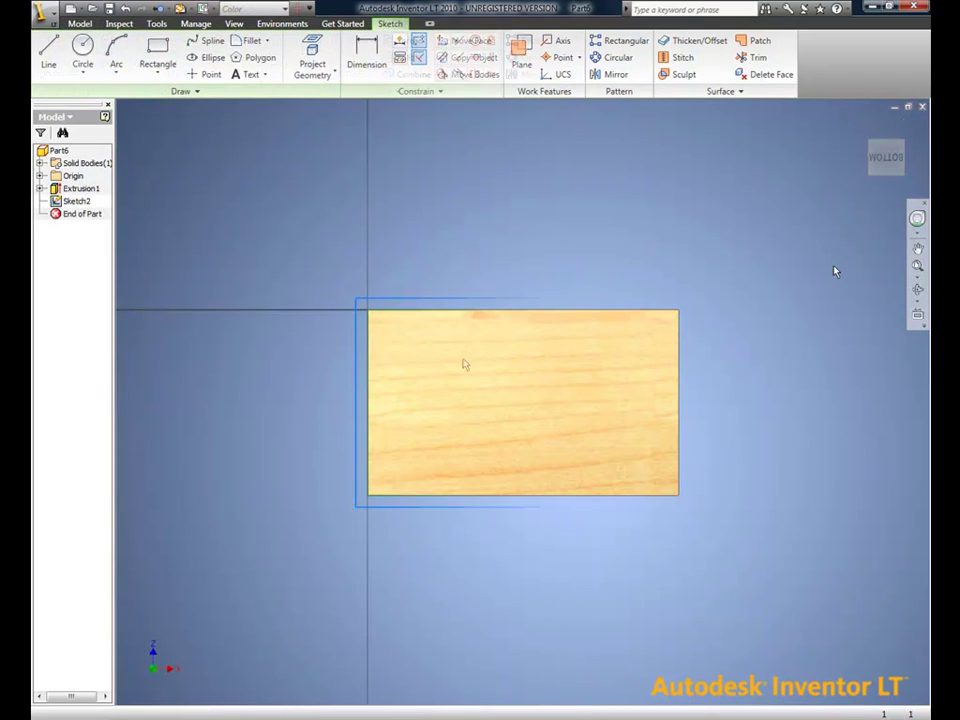
pyautogui.press('d')
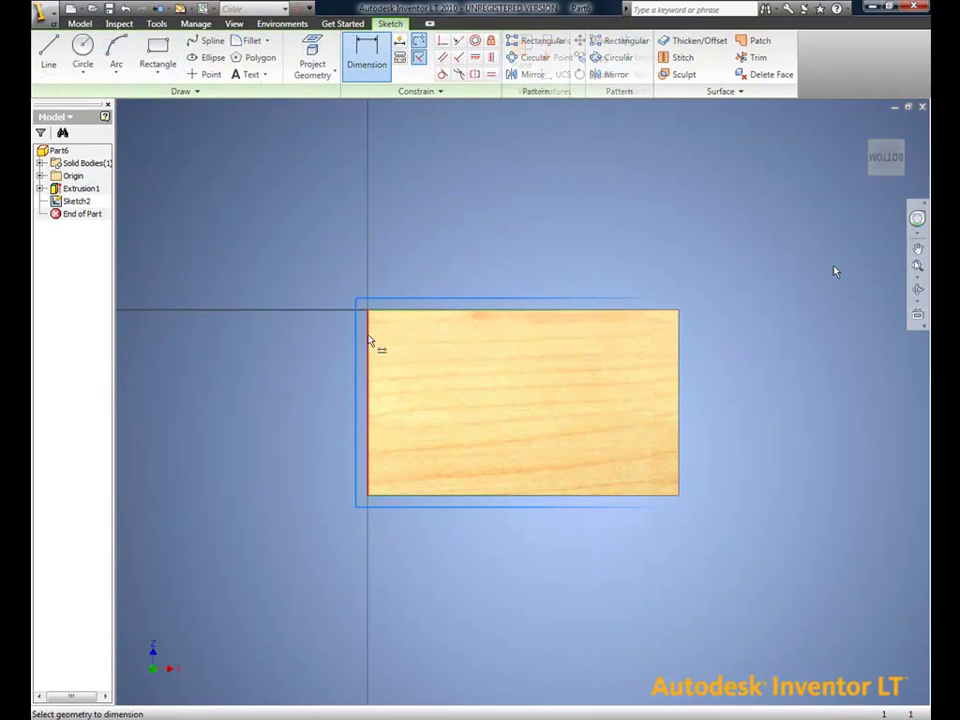
pyautogui.click(358, 339)
pyautogui.click(366, 270)
pyautogui.write('1')
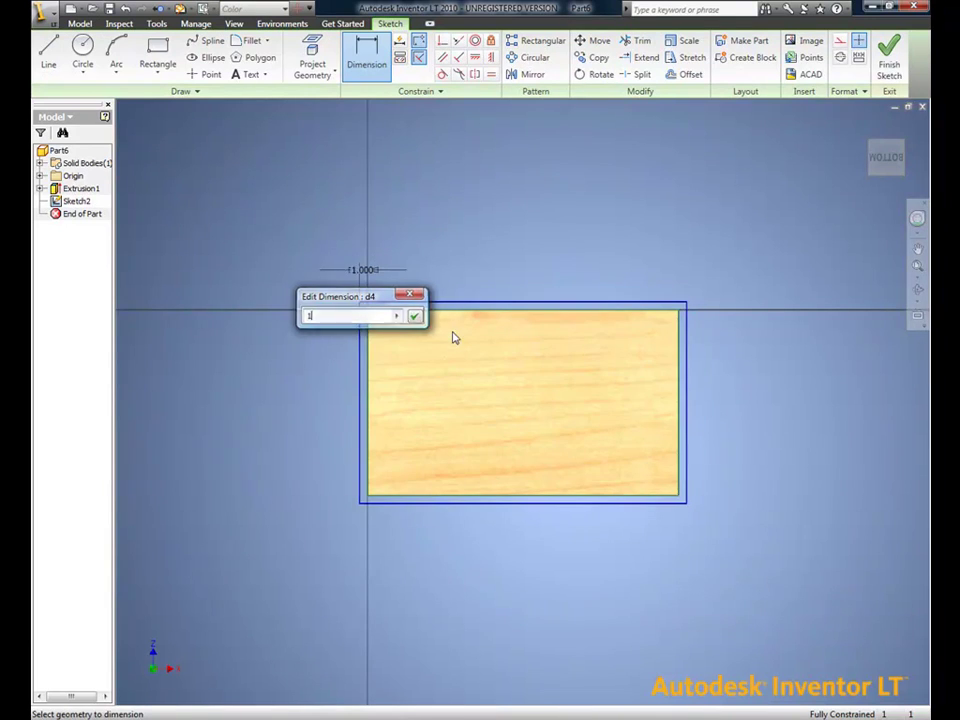
pyautogui.press('Return')
# Draw short lines joining the block's two back corners to the offset outline, closing off the front and side strip.
pyautogui.scroll(-5, 415, 399)
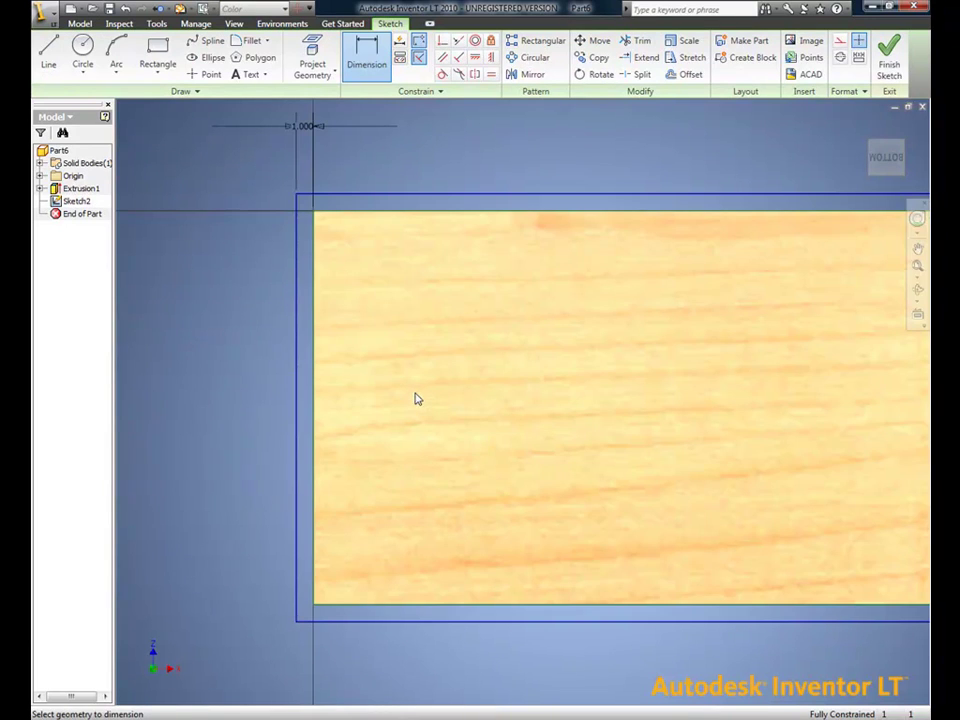
pyautogui.click(313, 604)
pyautogui.click(296, 604)
pyautogui.moveTo(715, 568); pyautogui.dragTo(552, 565, button='middle')
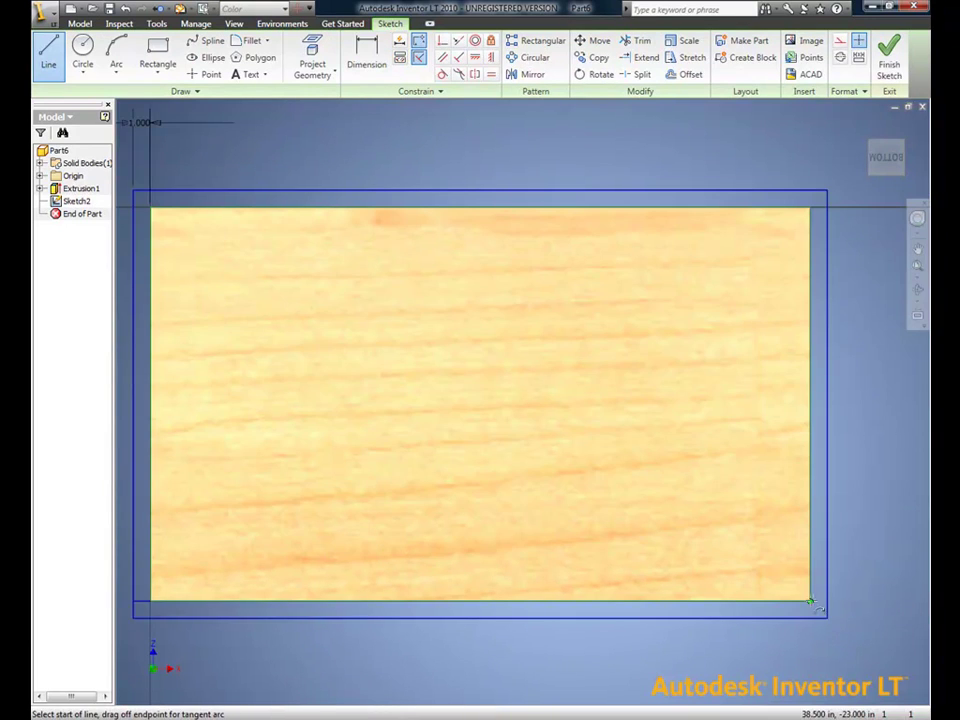
pyautogui.rightClick(766, 522)
pyautogui.click(785, 526)
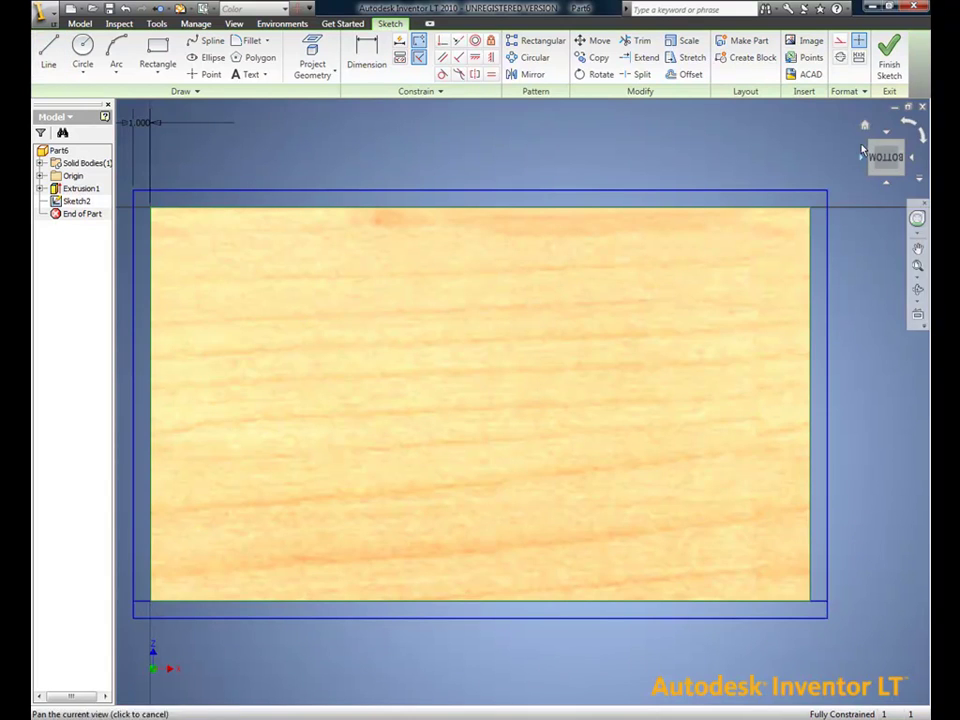
# Extrude the front and side strip 5 in upward as a new solid to form the base trim.
pyautogui.click(865, 126)
pyautogui.press('e')
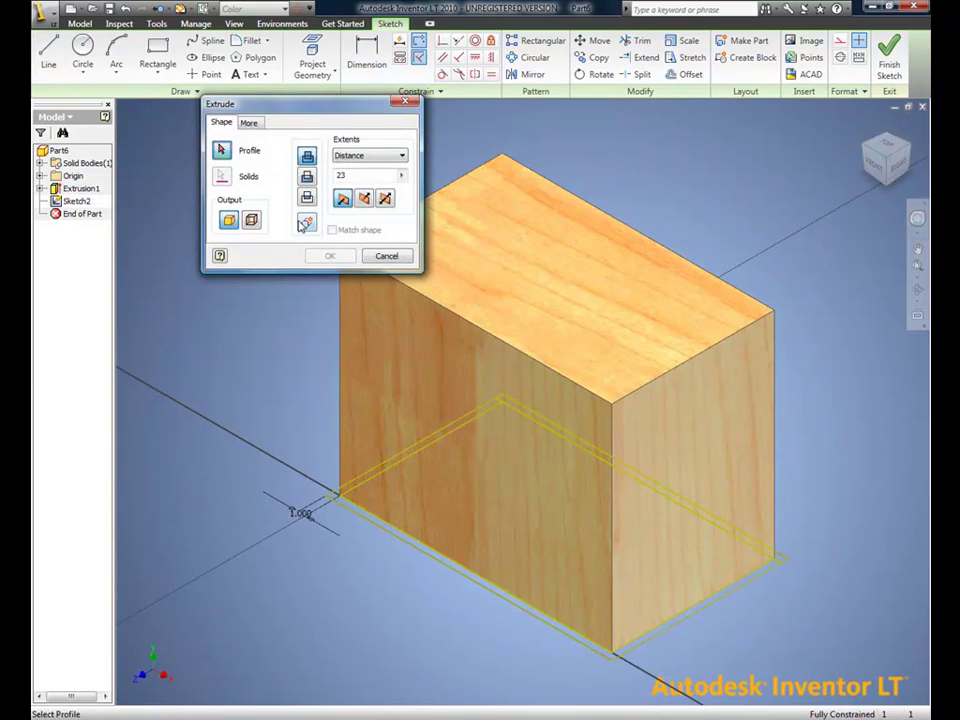
pyautogui.click(322, 495)
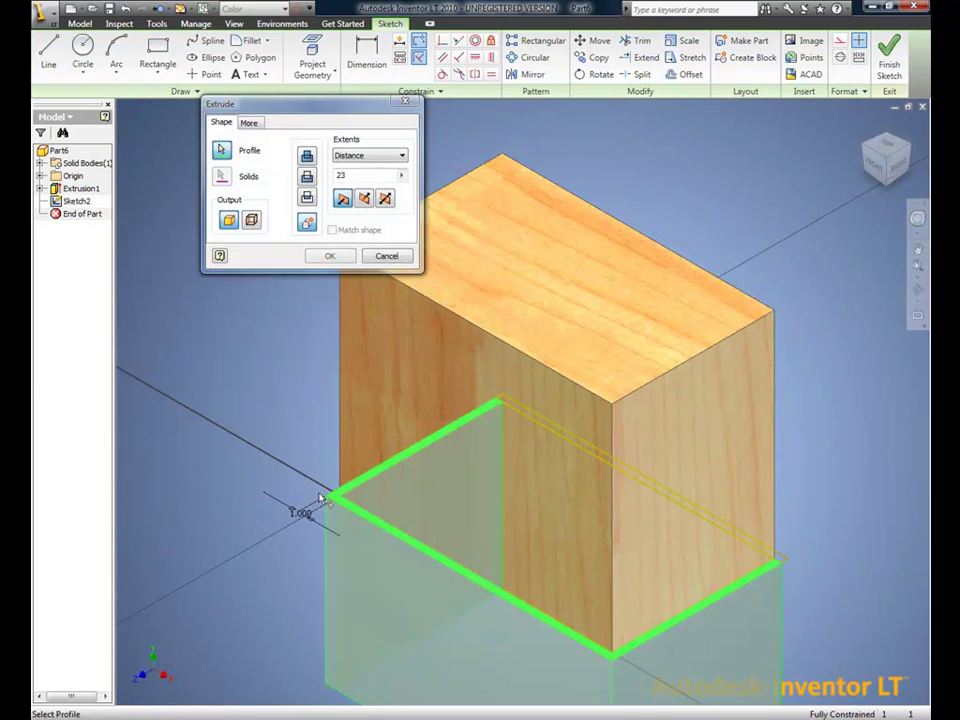
pyautogui.click(365, 200)
pyautogui.write('5')
pyautogui.click(328, 259)
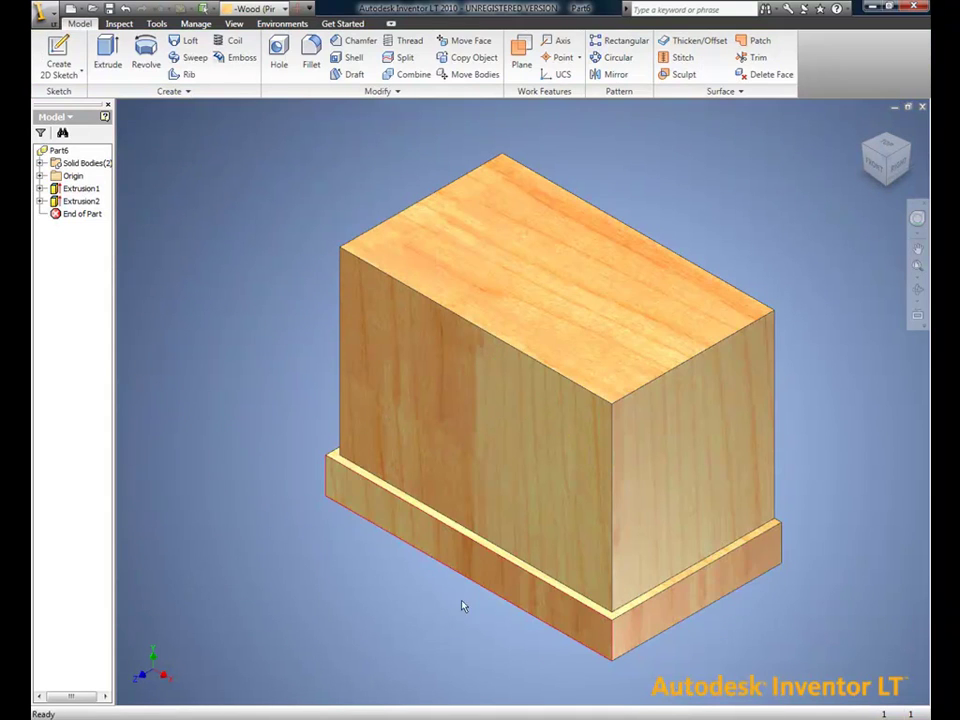
# Set the face color style of the base trim's outer faces to -Wood (Pine).
pyautogui.click(648, 625)
pyautogui.keyDown('shift'); pyautogui.click(545, 616); pyautogui.keyUp('shift')
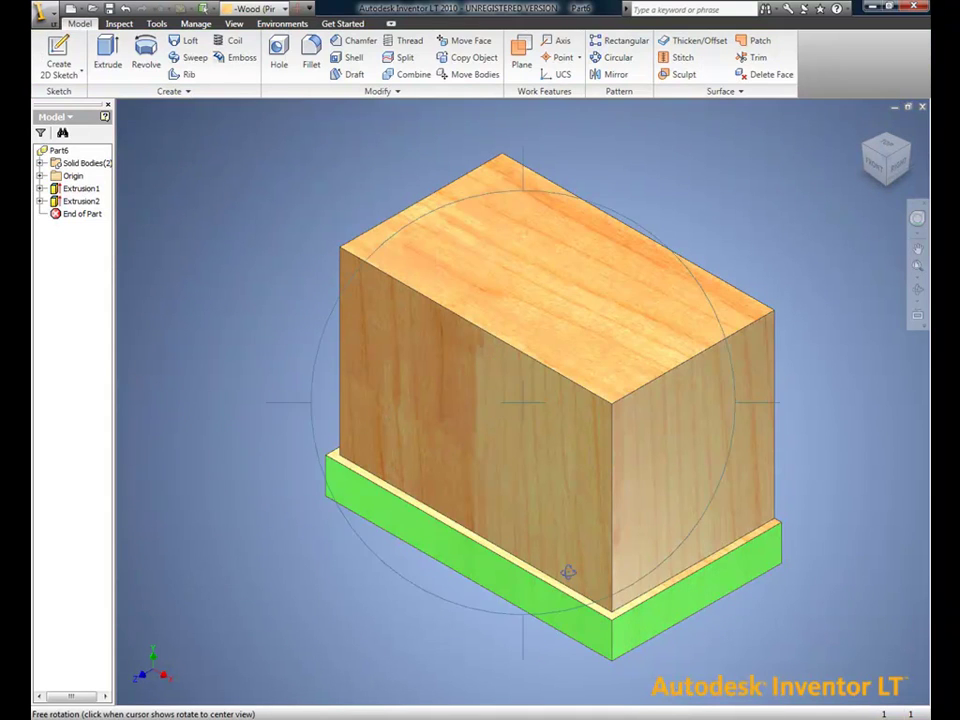
pyautogui.keyDown('shift'); pyautogui.moveTo(568, 572); pyautogui.dragTo(664, 568, button='middle'); pyautogui.keyUp('shift')
pyautogui.rightClick(325, 488)
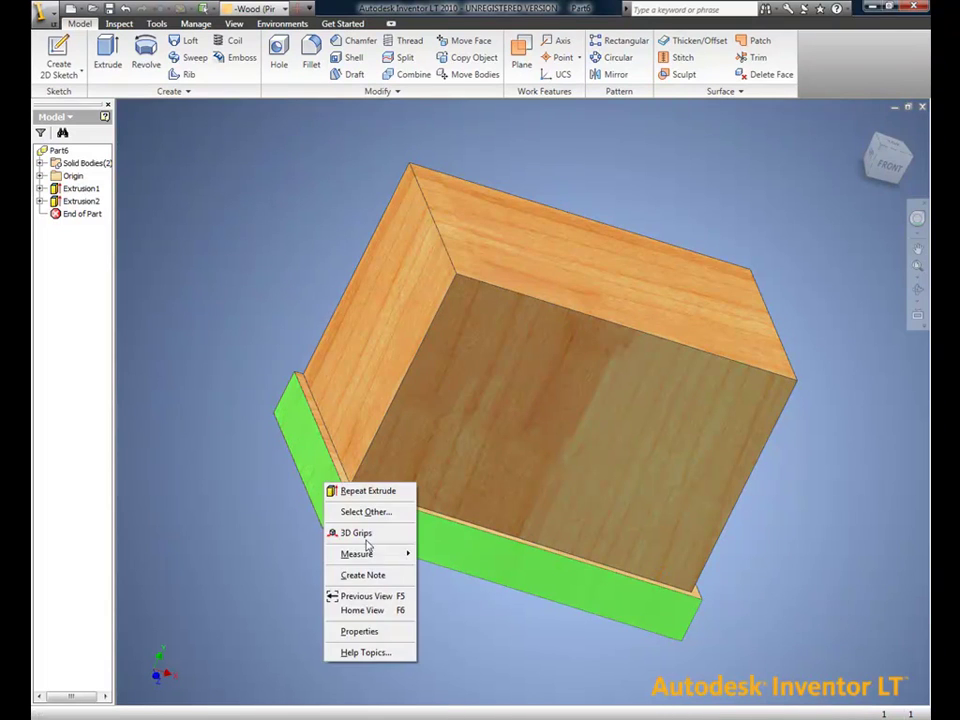
pyautogui.click(357, 632)
pyautogui.click(305, 143)
pyautogui.click(262, 165)
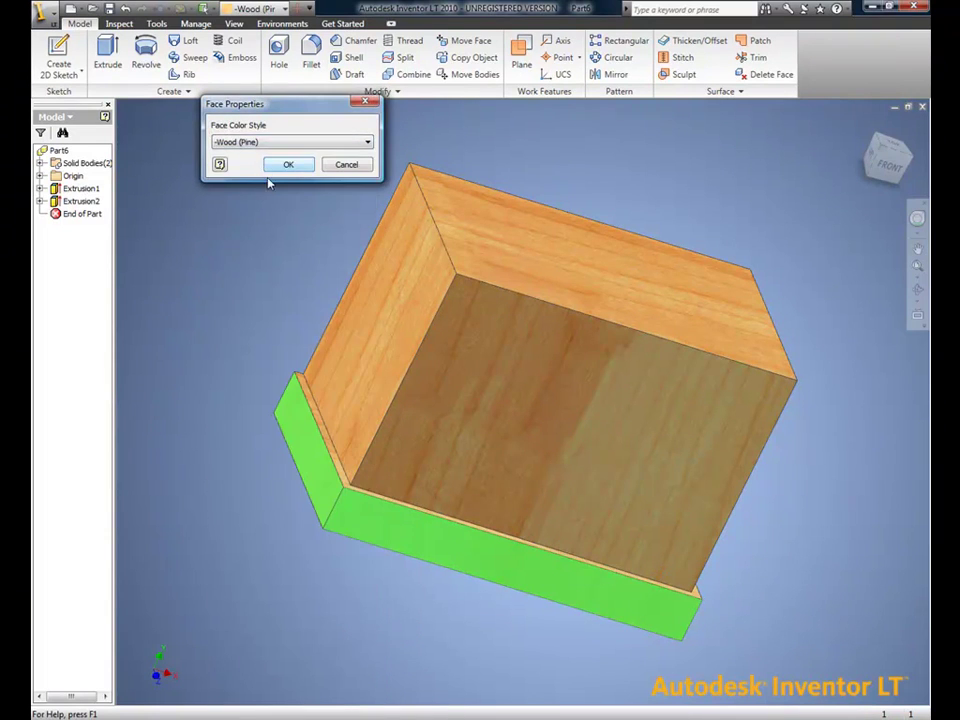
pyautogui.click(345, 163)
# Sketch on the block's bottom face, offset its outline inward and set the offset to .75 in.
pyautogui.moveTo(469, 364)
pyautogui.keyDown('shift'); pyautogui.mouseDown(button='middle')
pyautogui.moveTo(500, 390)
pyautogui.moveTo(517, 331)
pyautogui.moveTo(523, 223)
pyautogui.moveTo(514, 176)
pyautogui.mouseUp(button='middle'); pyautogui.keyUp('shift')
pyautogui.press('s')
pyautogui.click(465, 460)
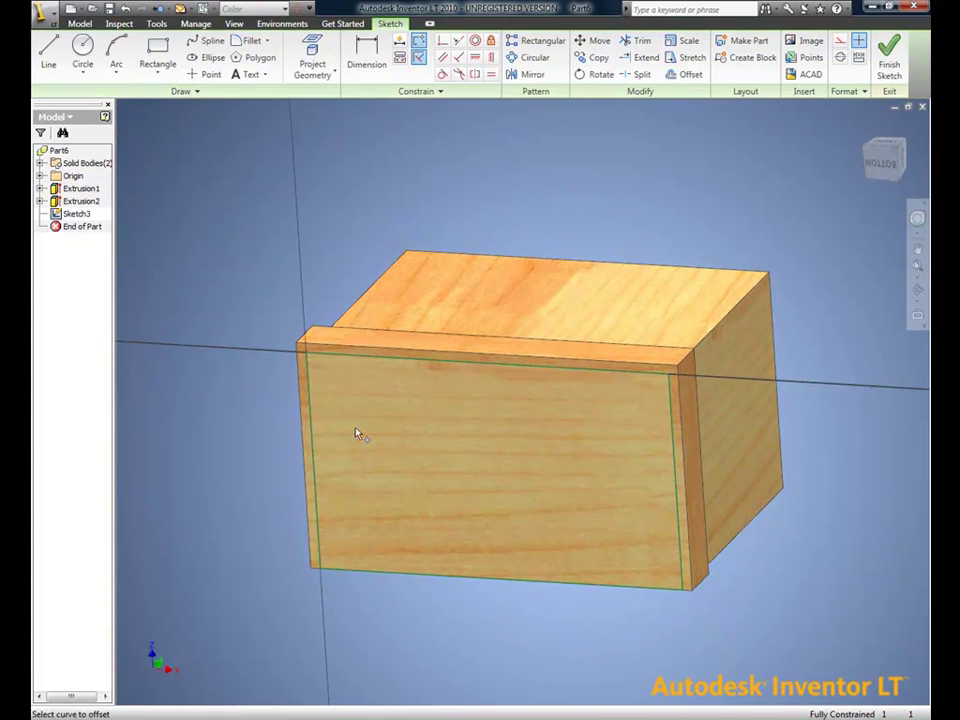
pyautogui.click(306, 407)
pyautogui.click(323, 399)
pyautogui.press('d')
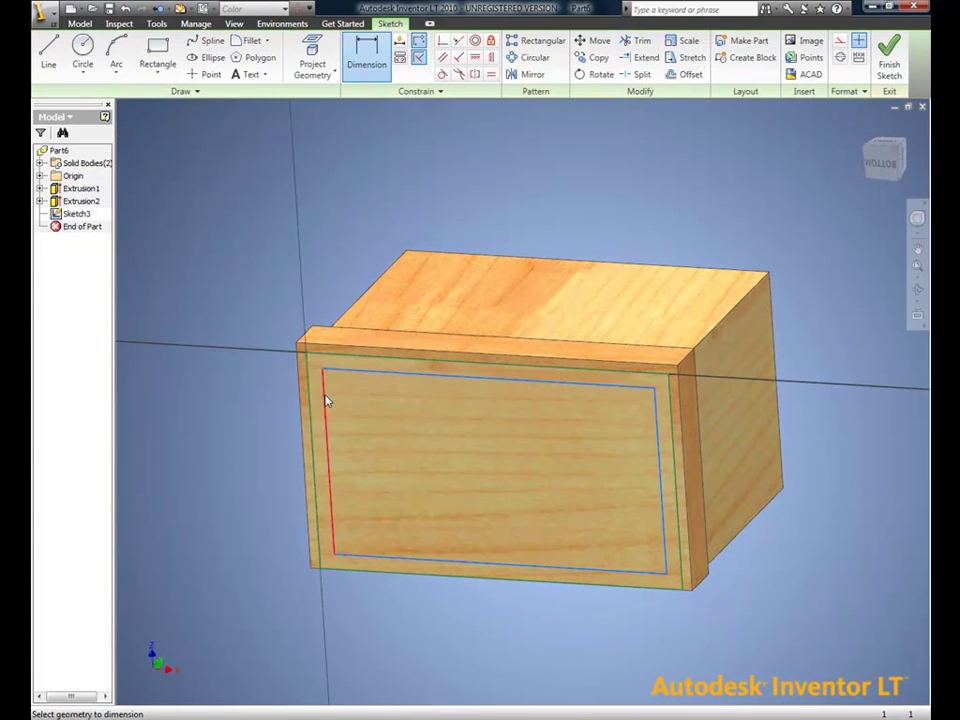
pyautogui.click(305, 612)
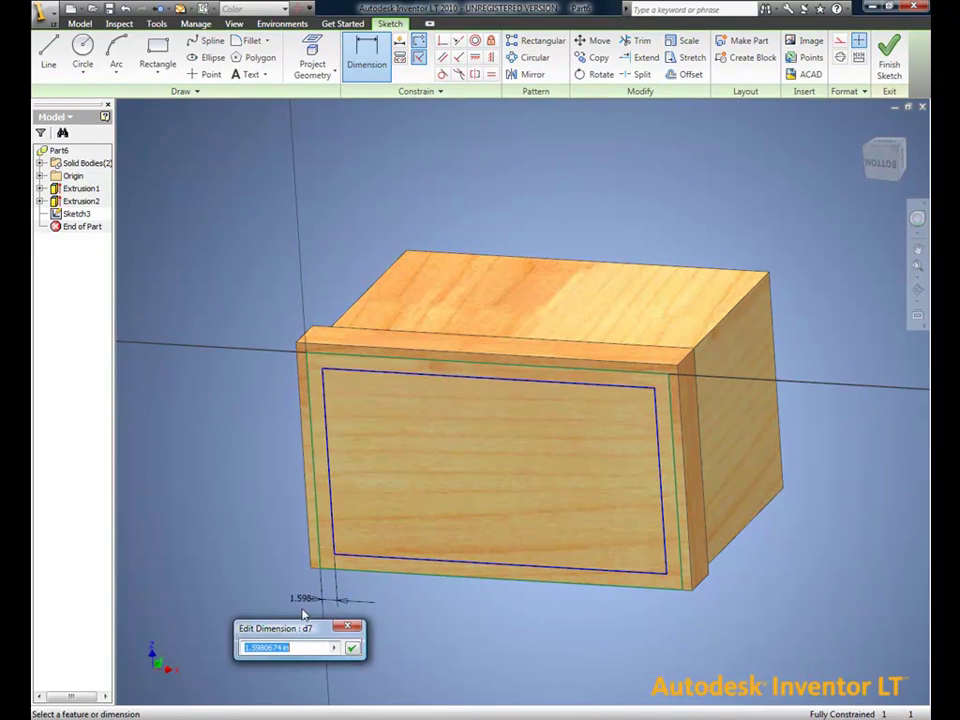
pyautogui.write('.75')
pyautogui.click(351, 648)
# Cut the inner offset rectangle 5 in deep into the underside of the block.
pyautogui.press('e')
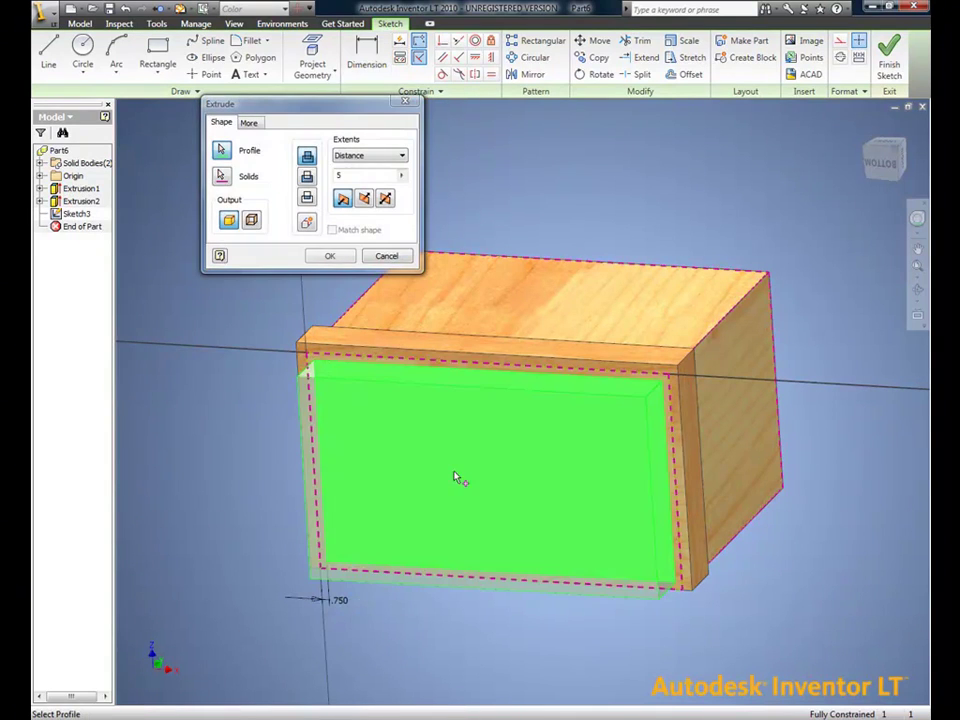
pyautogui.click(307, 177)
pyautogui.click(330, 256)
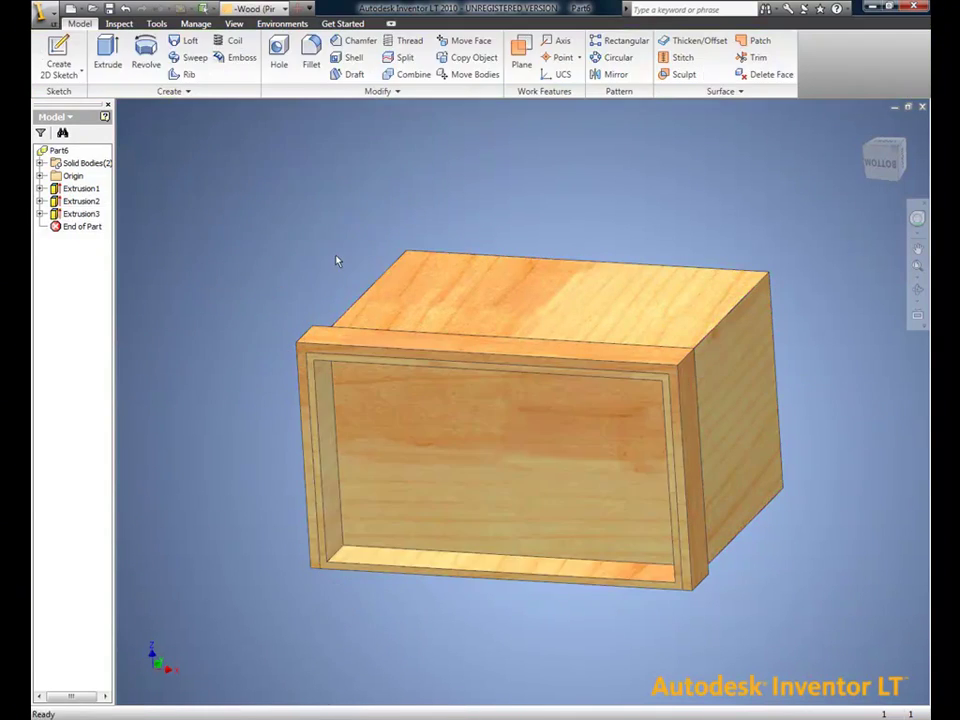
# Insert the decorative cutout iFeature from its file on the base trim's front face, activating sketch edit immediately.
pyautogui.click(863, 127)
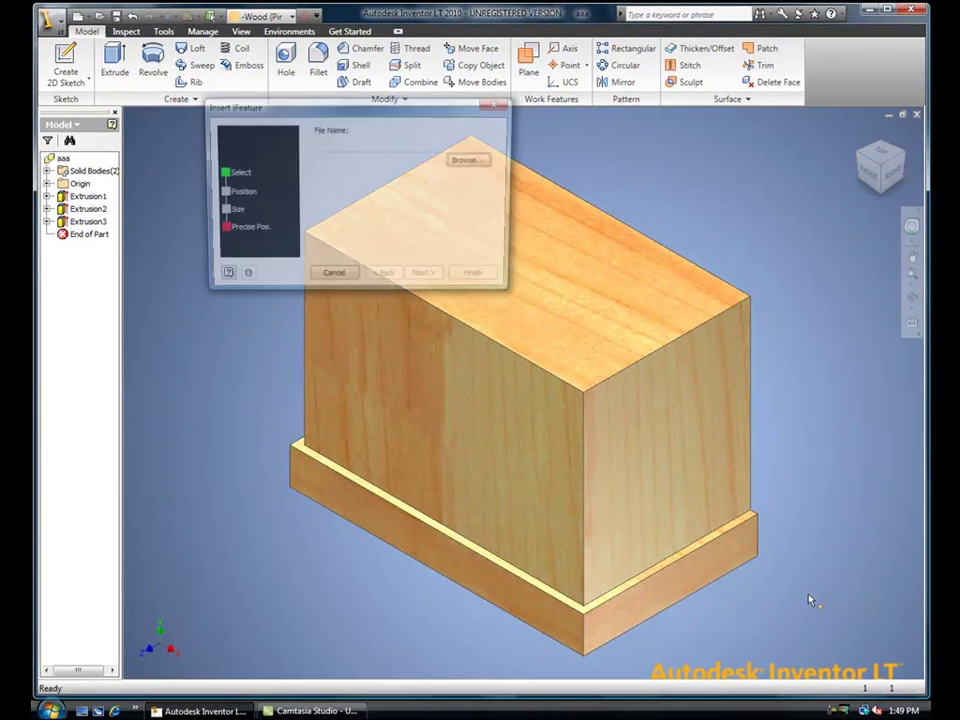
pyautogui.click(470, 159)
pyautogui.doubleClick(483, 165)
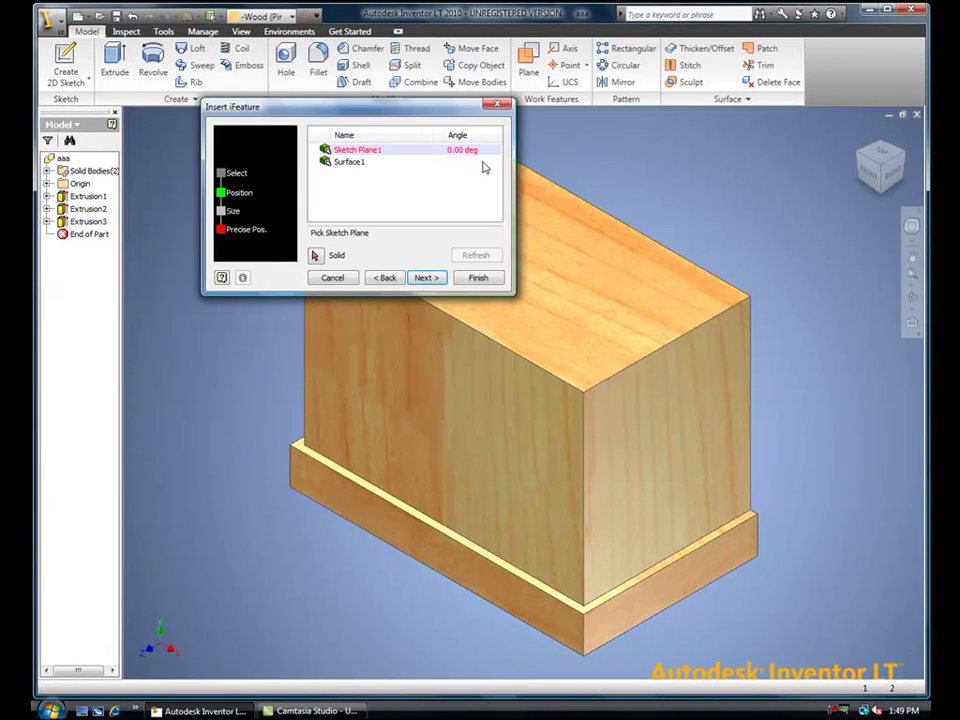
pyautogui.click(435, 550)
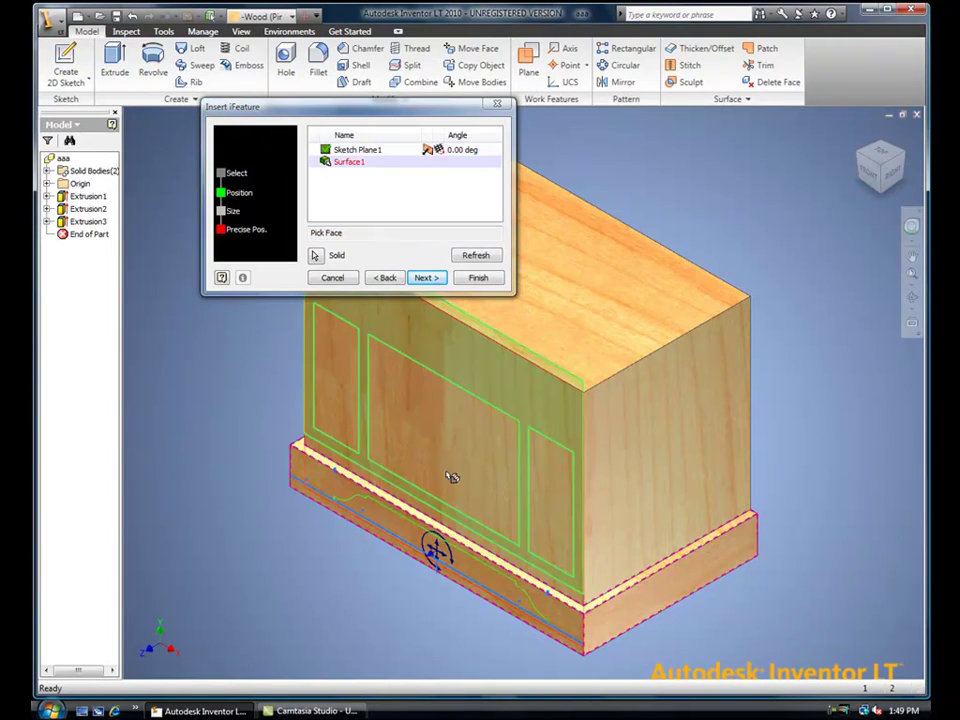
pyautogui.click(433, 281)
pyautogui.click(424, 274)
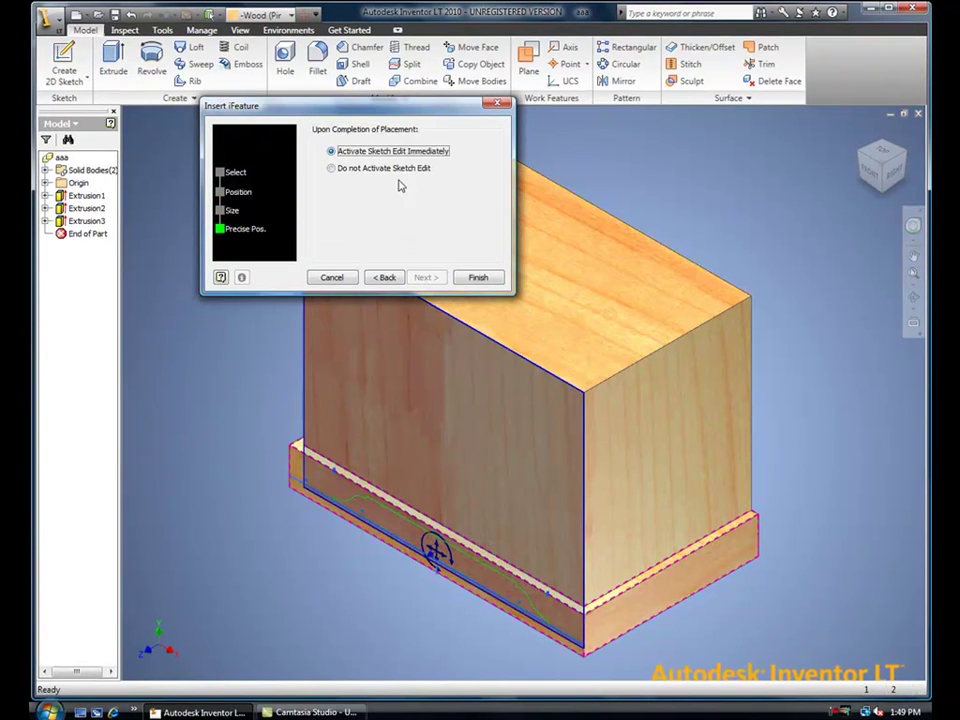
pyautogui.click(476, 279)
# Align the iFeature sketch with the trim's bottom edge using a horizontal constraint on its short vertical line, and finish the sketch.
pyautogui.scroll(-6, 420, 566)
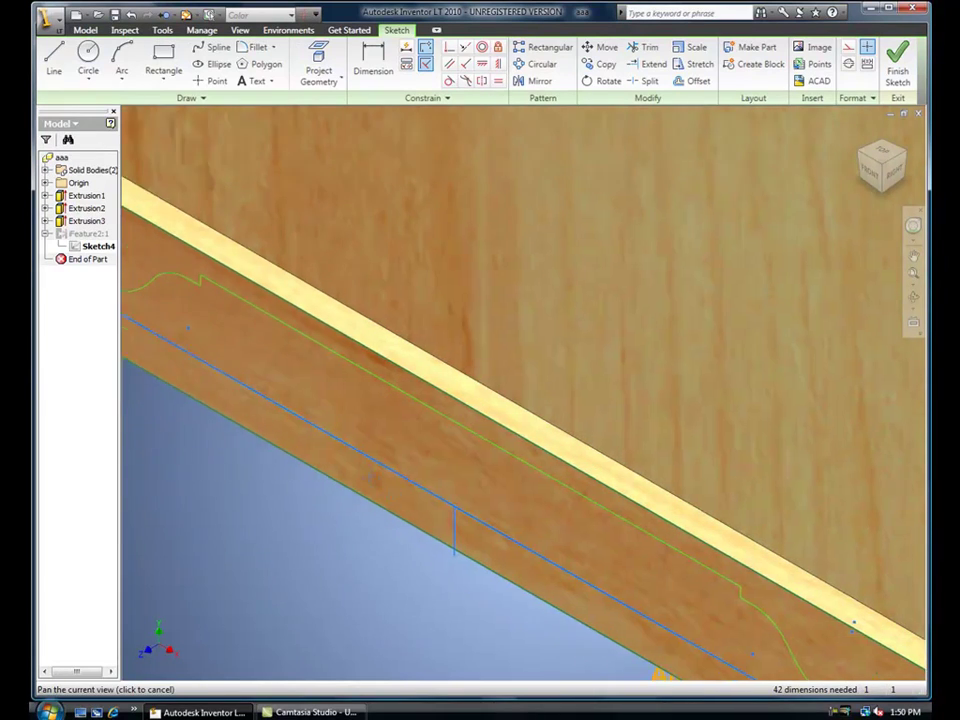
pyautogui.click(486, 63)
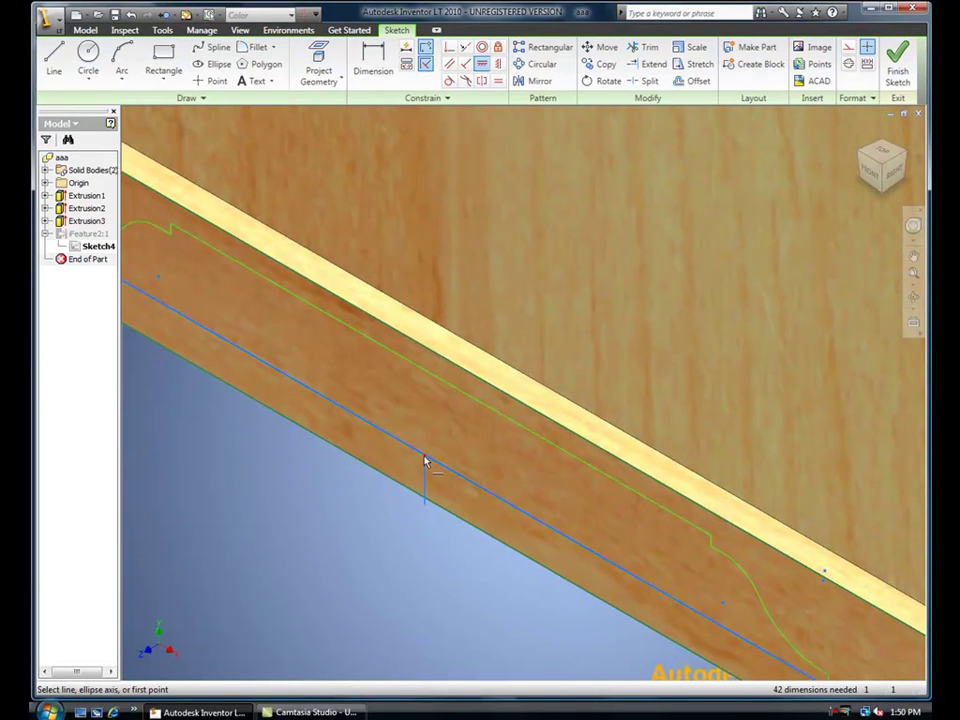
pyautogui.click(424, 503)
pyautogui.rightClick(322, 493)
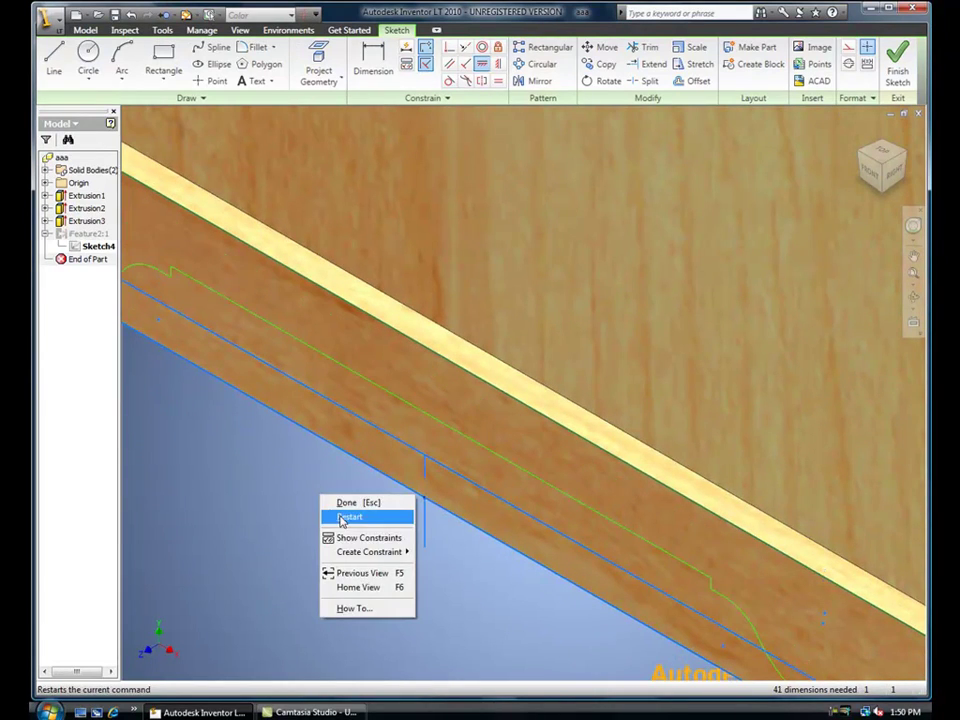
pyautogui.click(338, 510)
pyautogui.rightClick(329, 489)
pyautogui.click(368, 204)
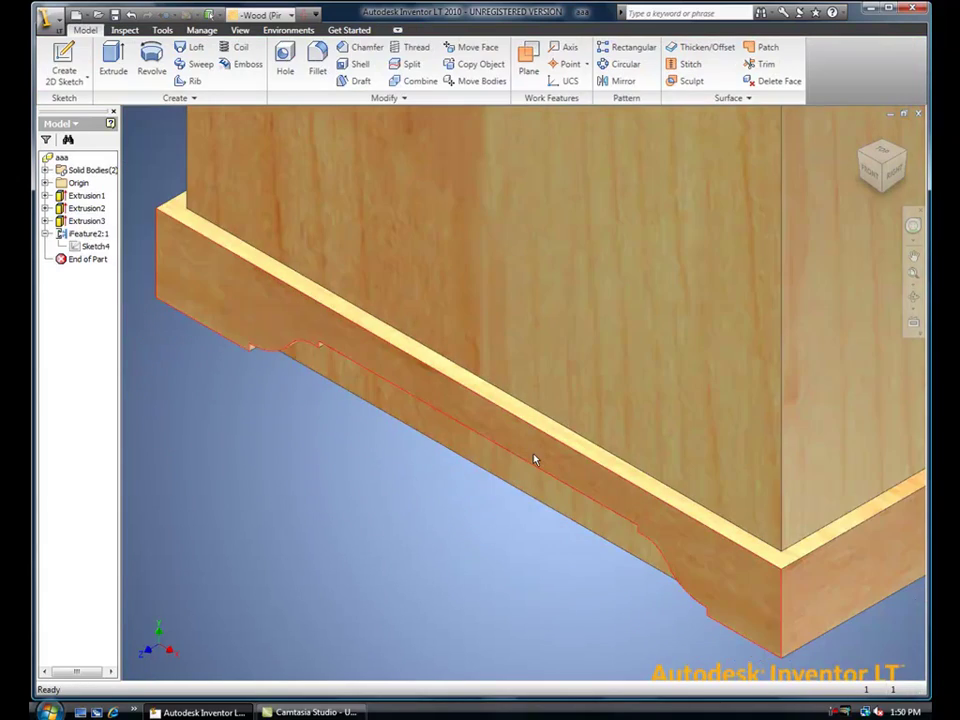
# Sketch on the cabinet body's front face behind the trim, projecting the decorative cutout's outline and closing it with a line along the bottom edge.
pyautogui.moveTo(529, 480)
pyautogui.keyDown('shift'); pyautogui.mouseDown(button='middle')
pyautogui.moveTo(565, 400)
pyautogui.moveTo(655, 323)
pyautogui.mouseUp(button='middle'); pyautogui.keyUp('shift')
pyautogui.press('s')
pyautogui.click(588, 427)
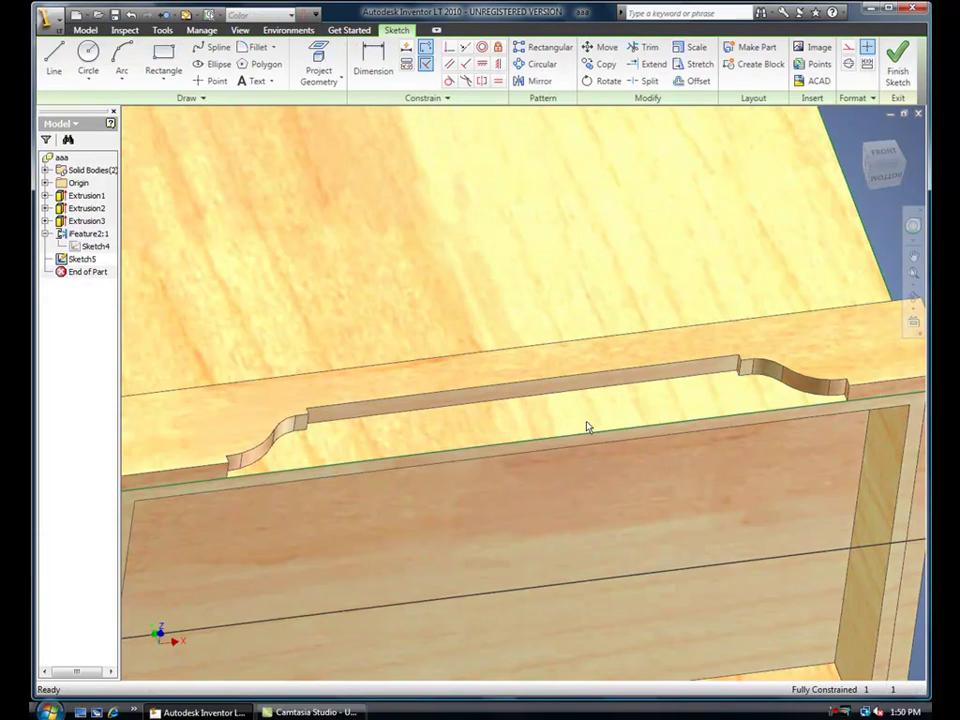
pyautogui.press('p')
pyautogui.press('l')
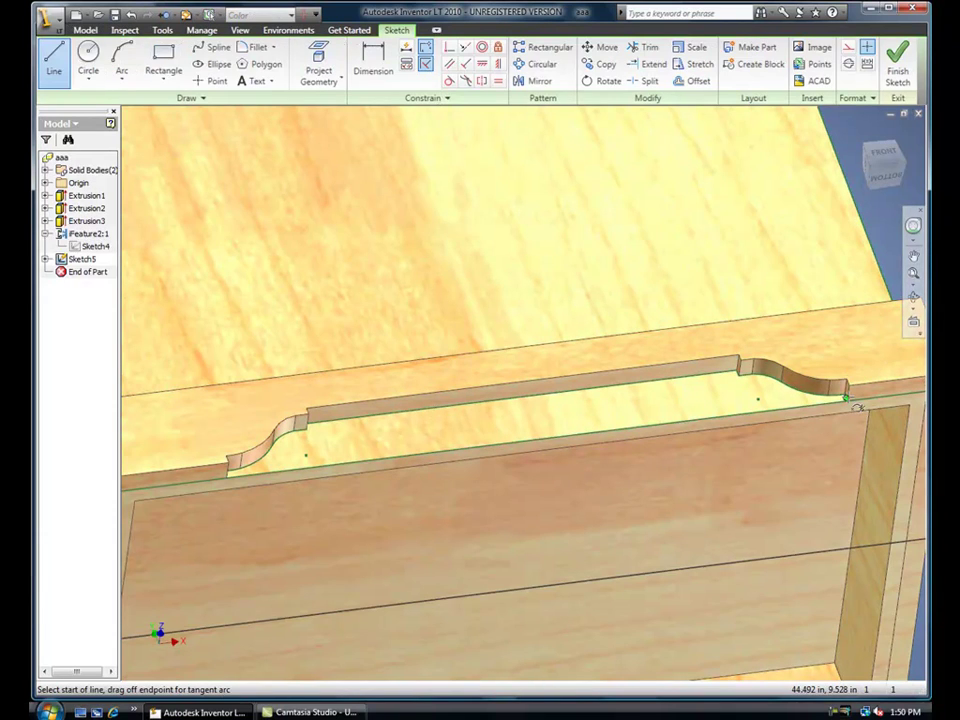
pyautogui.click(846, 399)
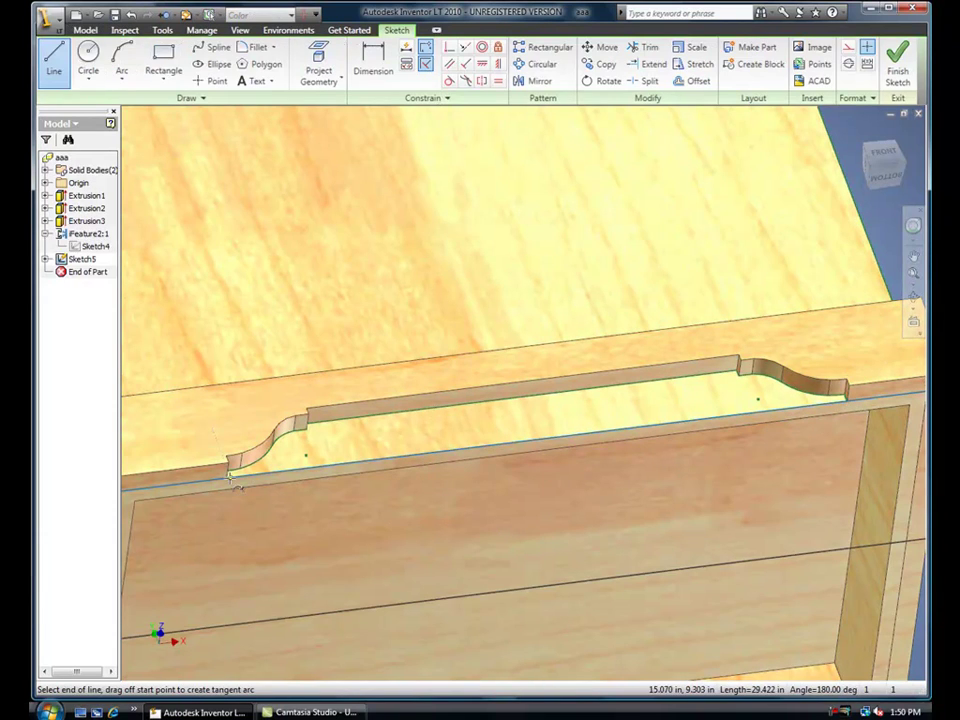
pyautogui.doubleClick(229, 480)
# Cut the closed cutout profile 1 in deep into the cabinet body in the reversed direction.
pyautogui.press('e')
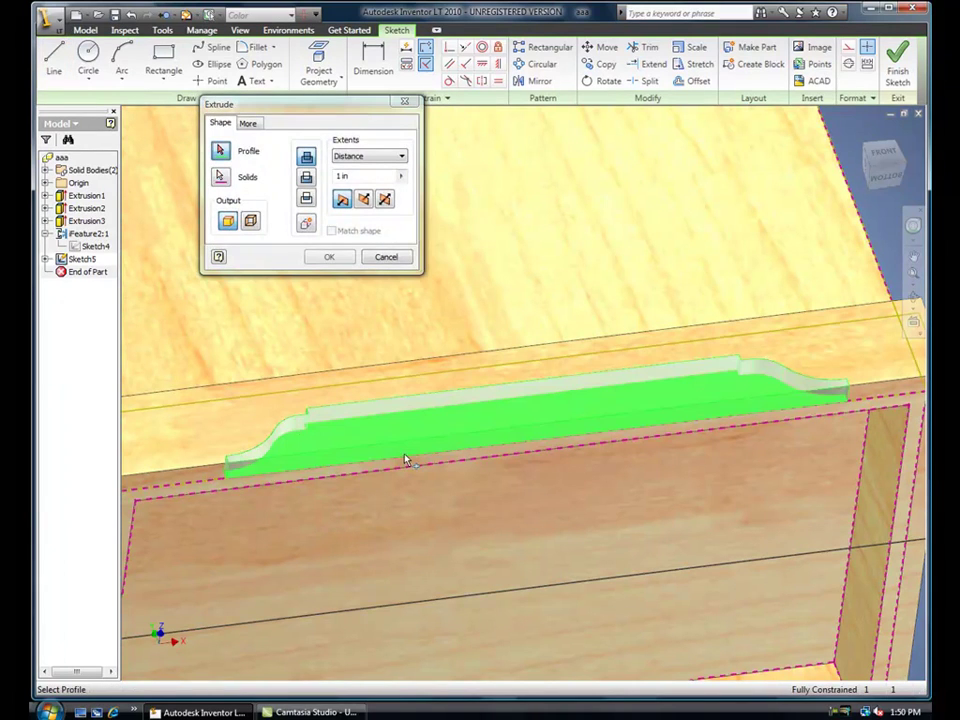
pyautogui.click(363, 199)
pyautogui.click(329, 257)
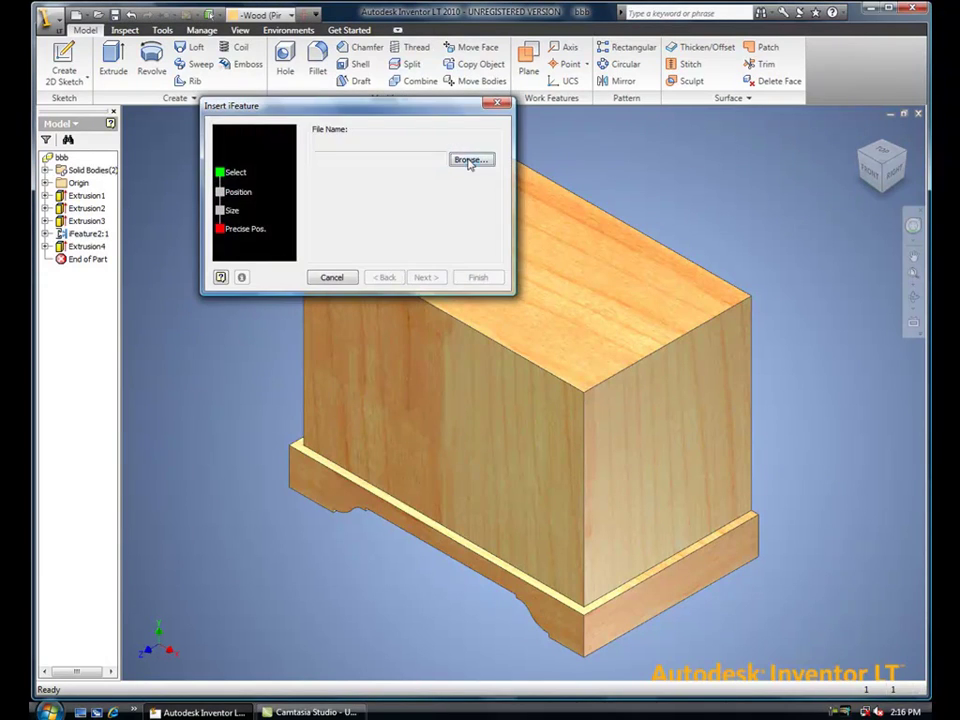
# Insert the pocket iFeature on the cabinet's front face with a width of 20 in, activating sketch edit immediately.
pyautogui.click(469, 161)
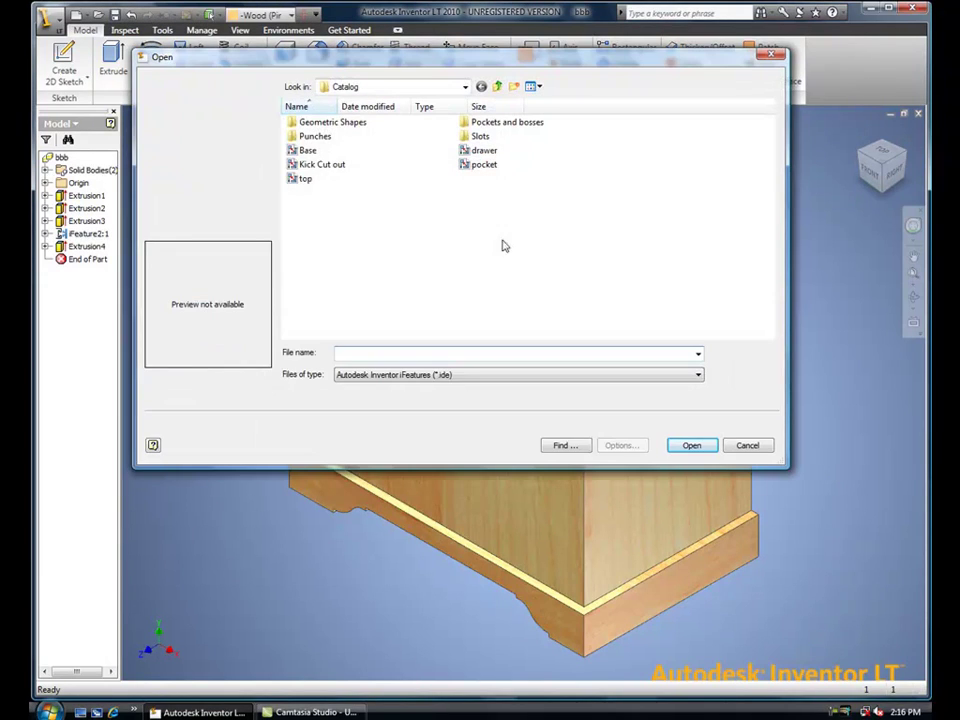
pyautogui.doubleClick(500, 223)
pyautogui.click(440, 452)
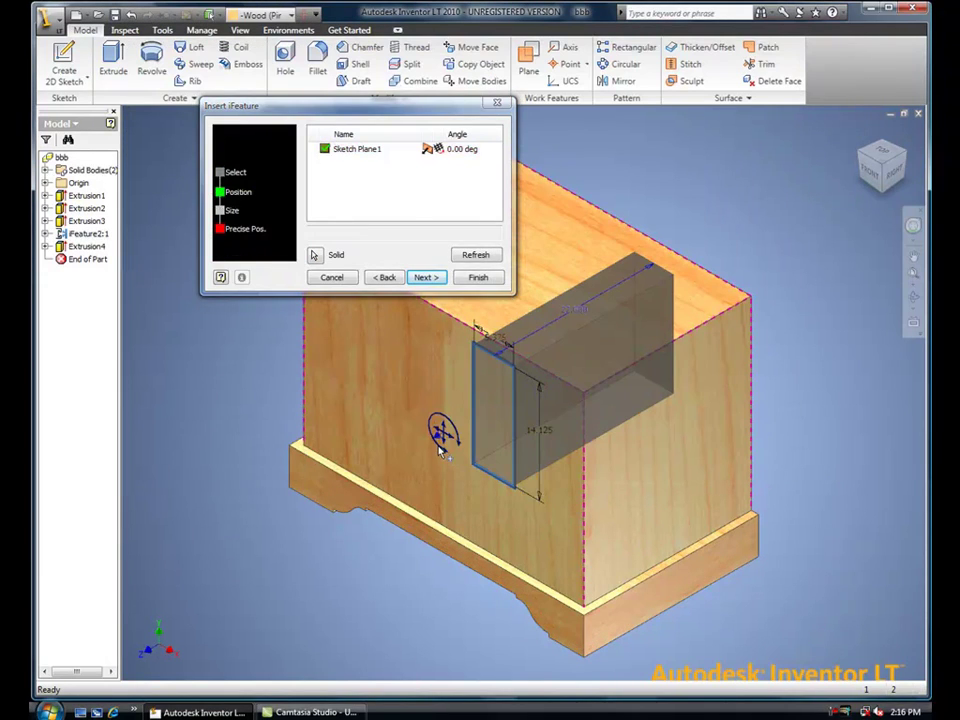
pyautogui.click(425, 277)
pyautogui.click(397, 173)
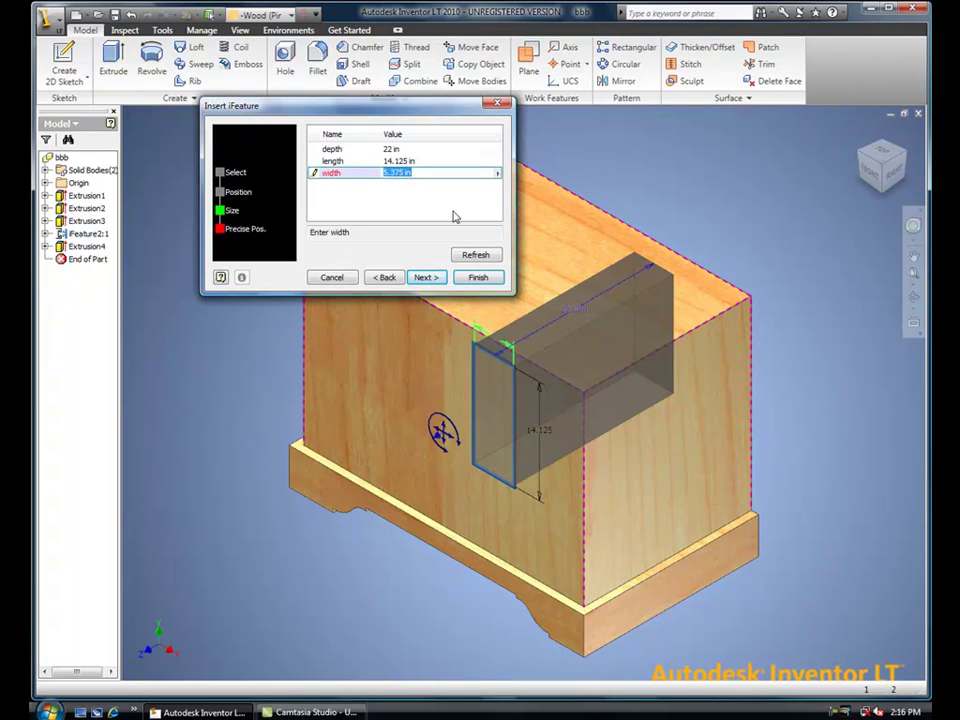
pyautogui.click(427, 282)
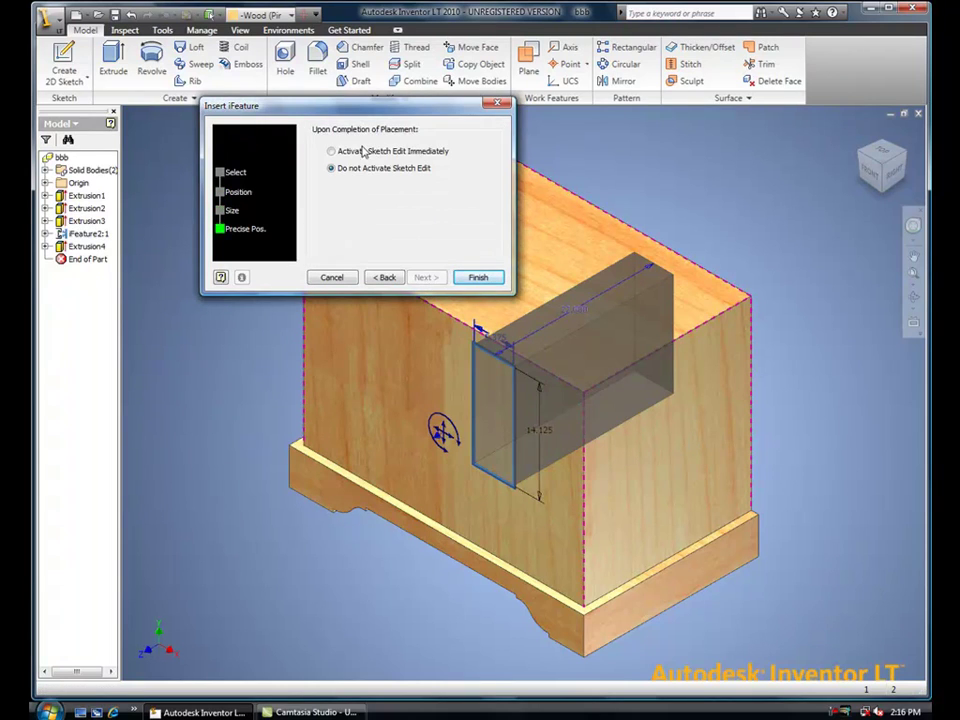
pyautogui.click(468, 276)
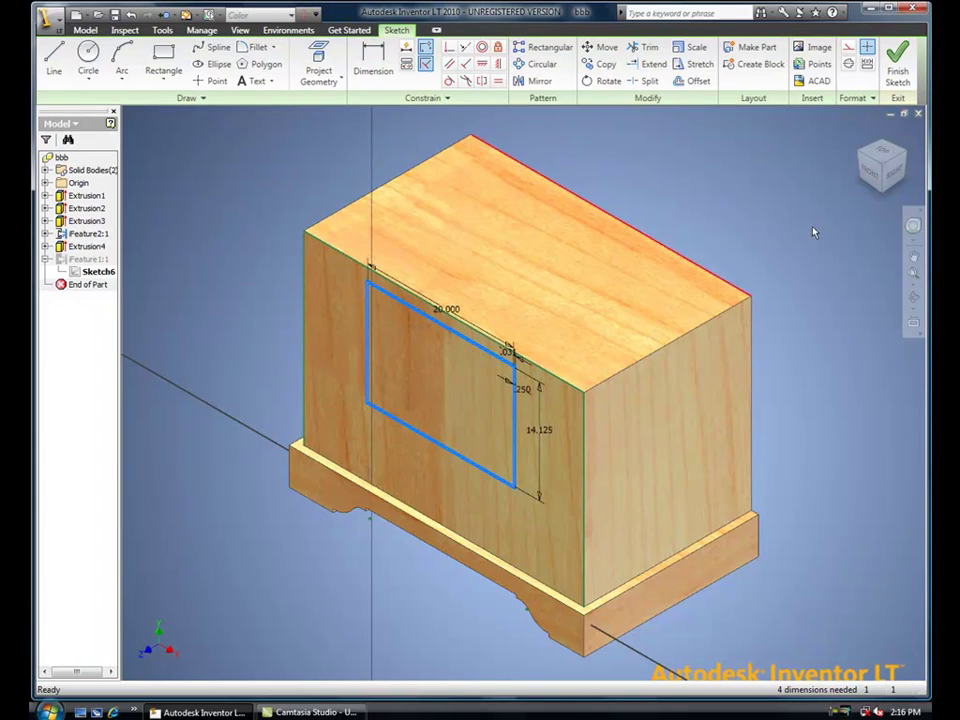
# Centre the pocket sketch over the bottom edge's midpoint with a vertical constraint, dimension it 6.75 in above that edge, and finish the sketch.
pyautogui.press('d')
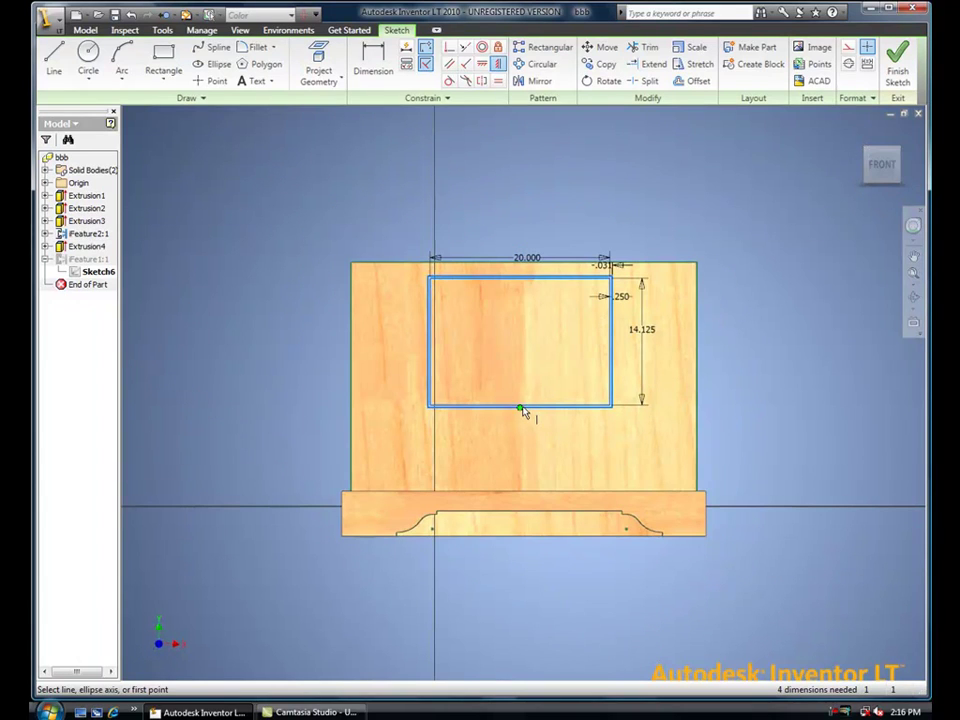
pyautogui.click(524, 537)
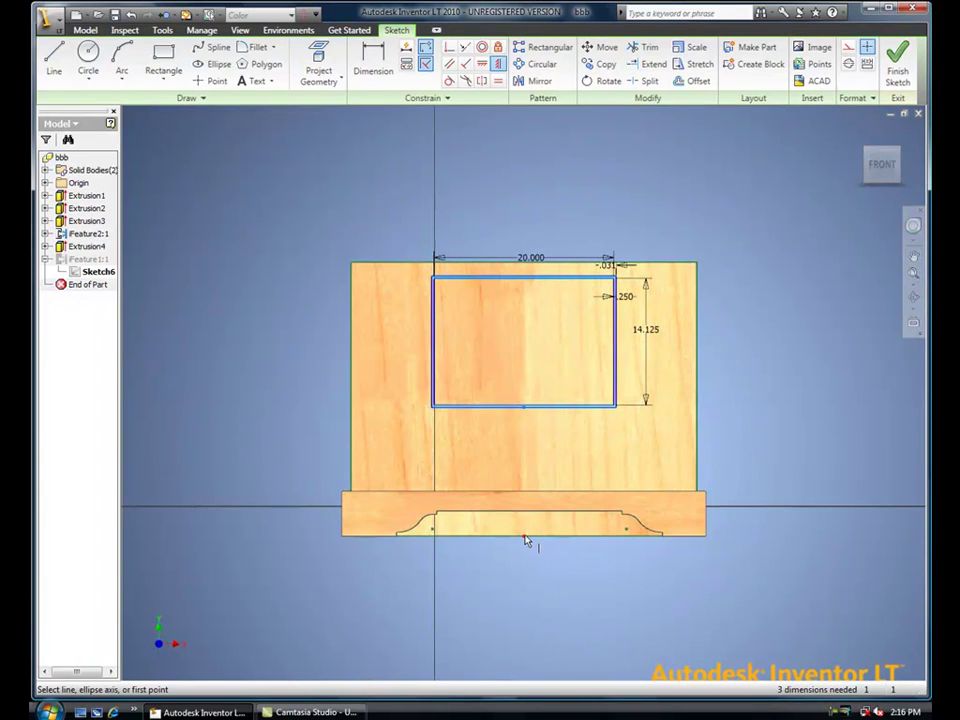
pyautogui.click(545, 406)
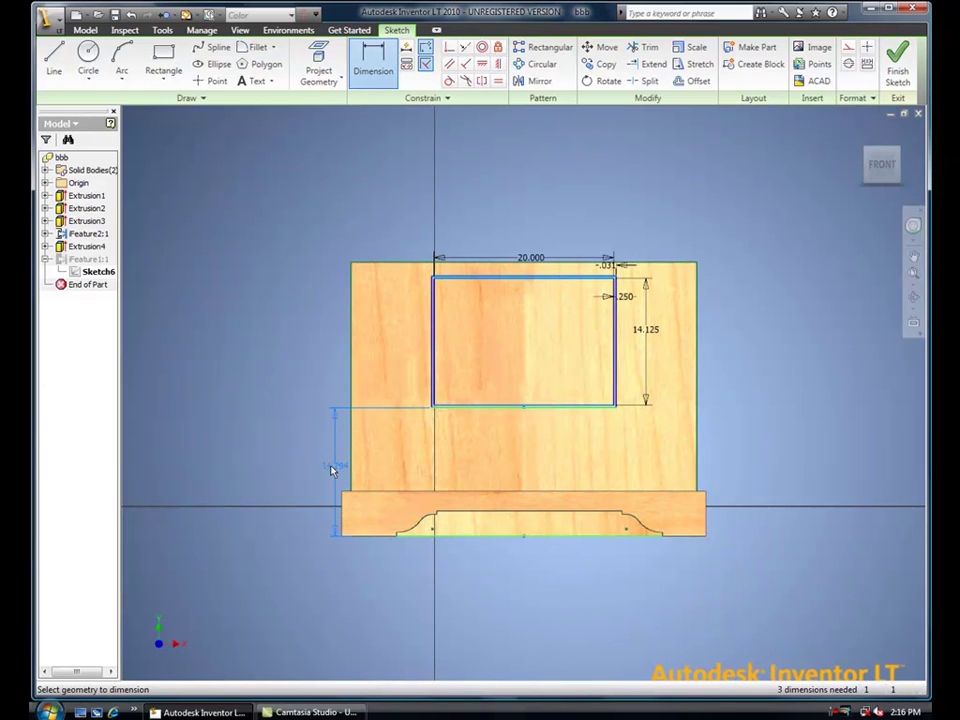
pyautogui.click(326, 472)
pyautogui.write('6.75')
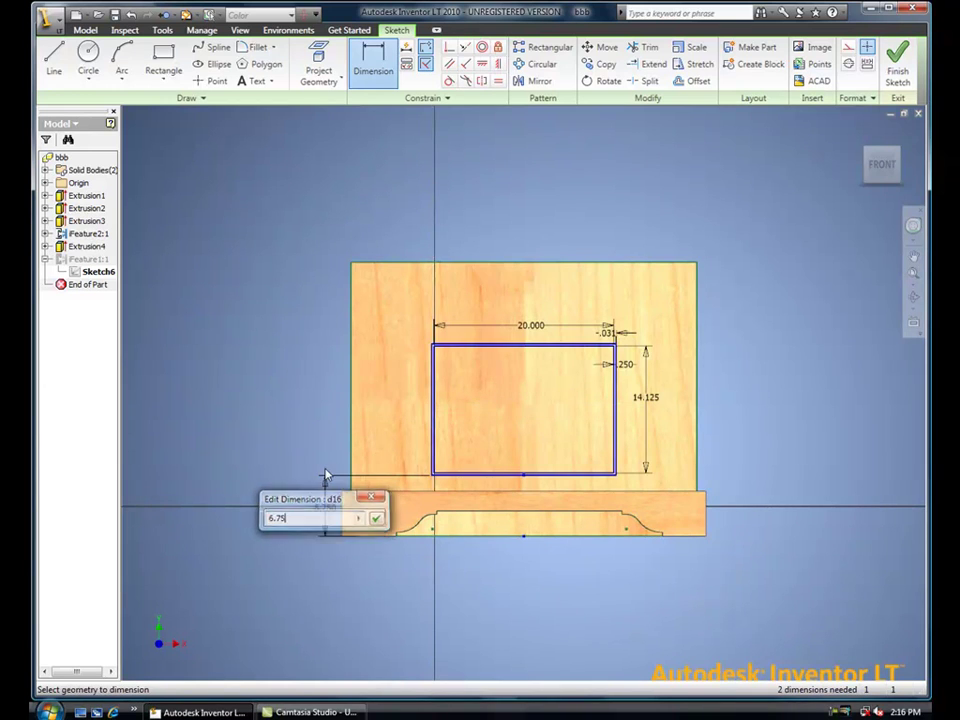
pyautogui.press('Return')
pyautogui.press('F6')
pyautogui.rightClick(780, 164)
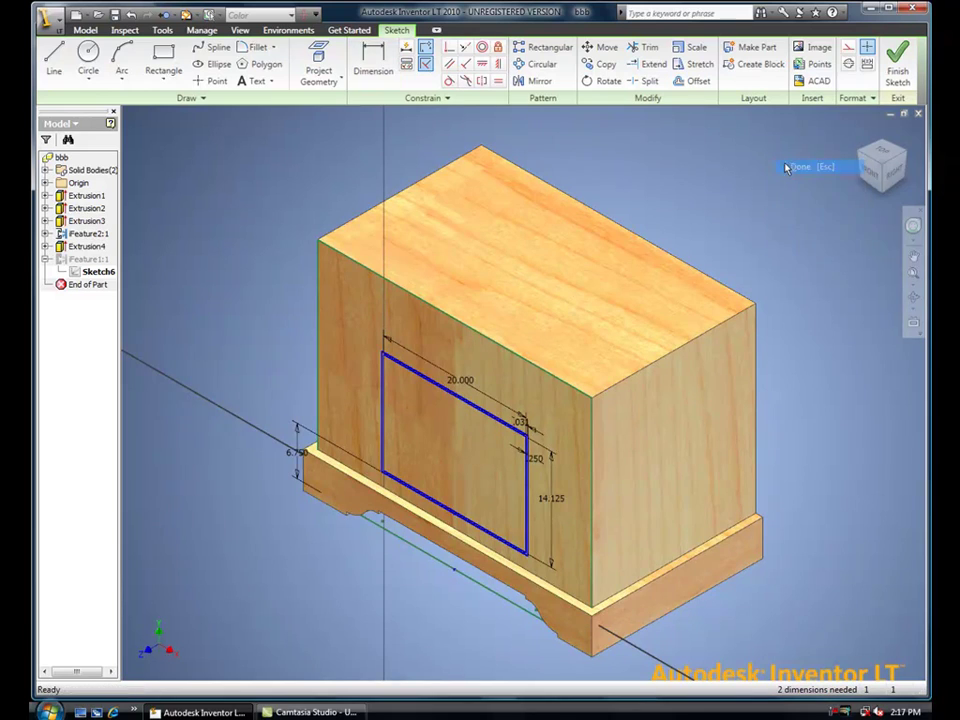
pyautogui.click(814, 194)
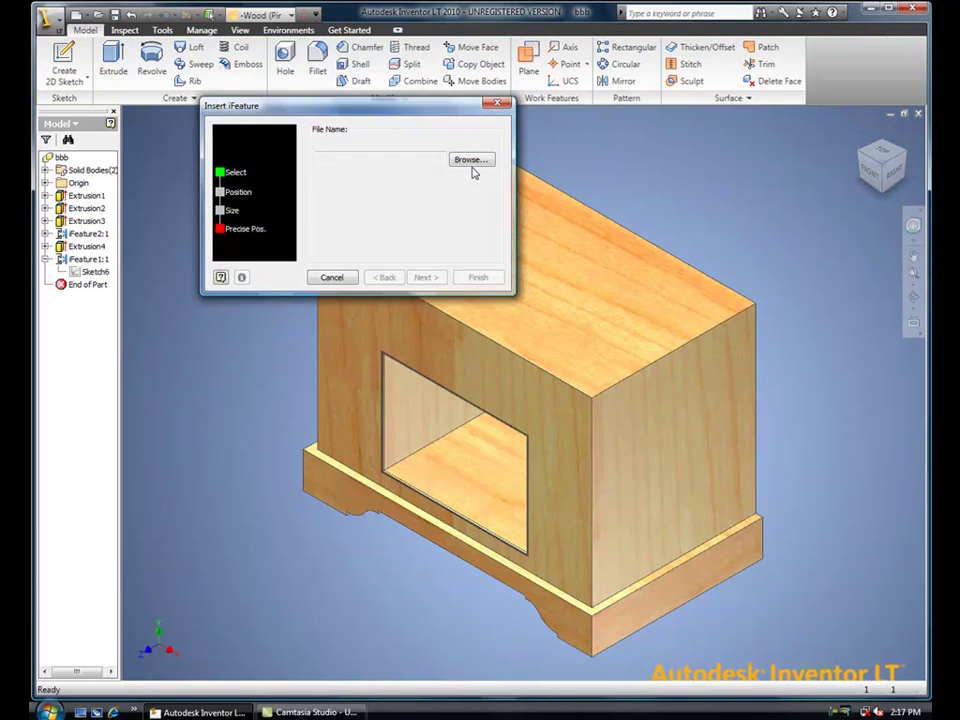
# Insert another pocket iFeature at its default size on the front face, positioned between the large opening and the right side, with sketch edit activated.
pyautogui.click(471, 158)
pyautogui.click(484, 164)
pyautogui.click(690, 445)
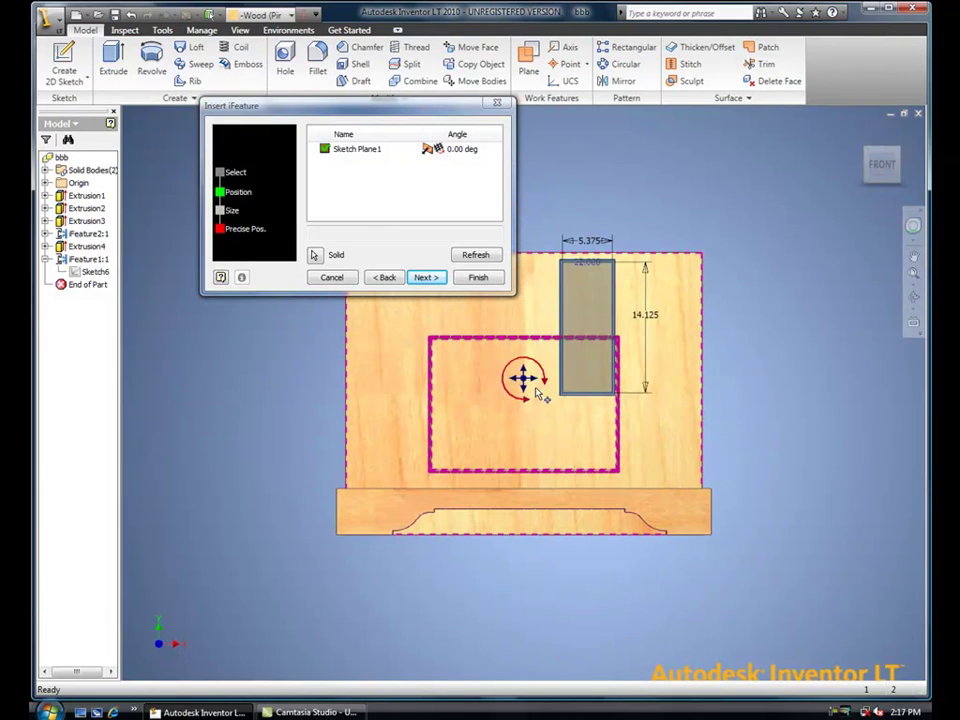
pyautogui.moveTo(520, 377); pyautogui.dragTo(595, 450)
pyautogui.press('Return')
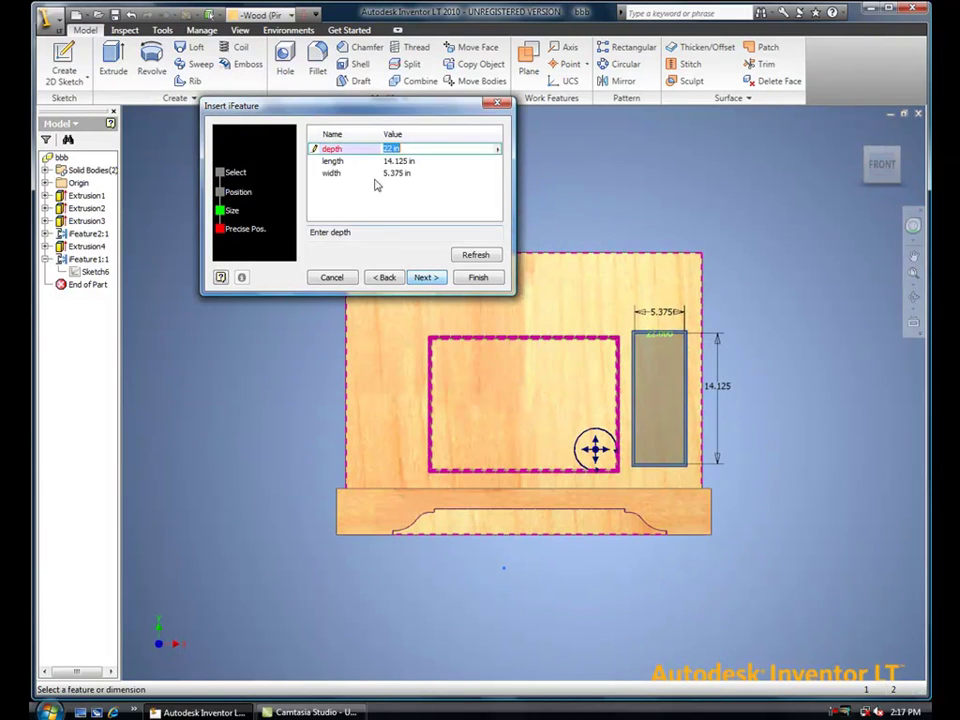
pyautogui.press('Return')
pyautogui.click(497, 277)
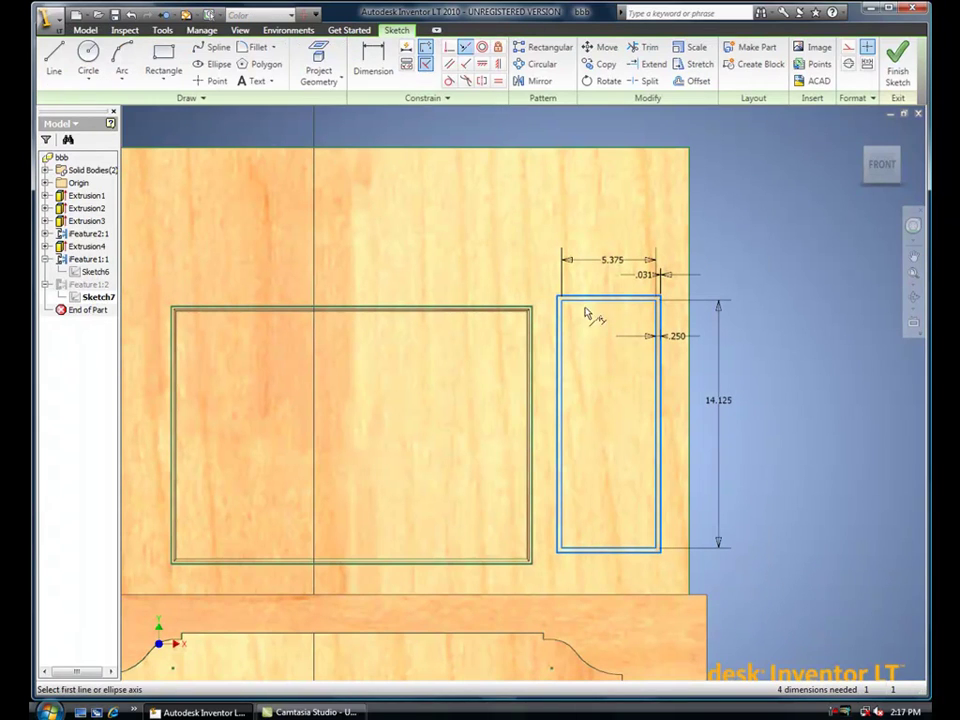
# Align the narrow pocket's top line with the large opening's top edge using a collinear constraint.
pyautogui.click(494, 311)
pyautogui.rightClick(531, 264)
pyautogui.click(569, 273)
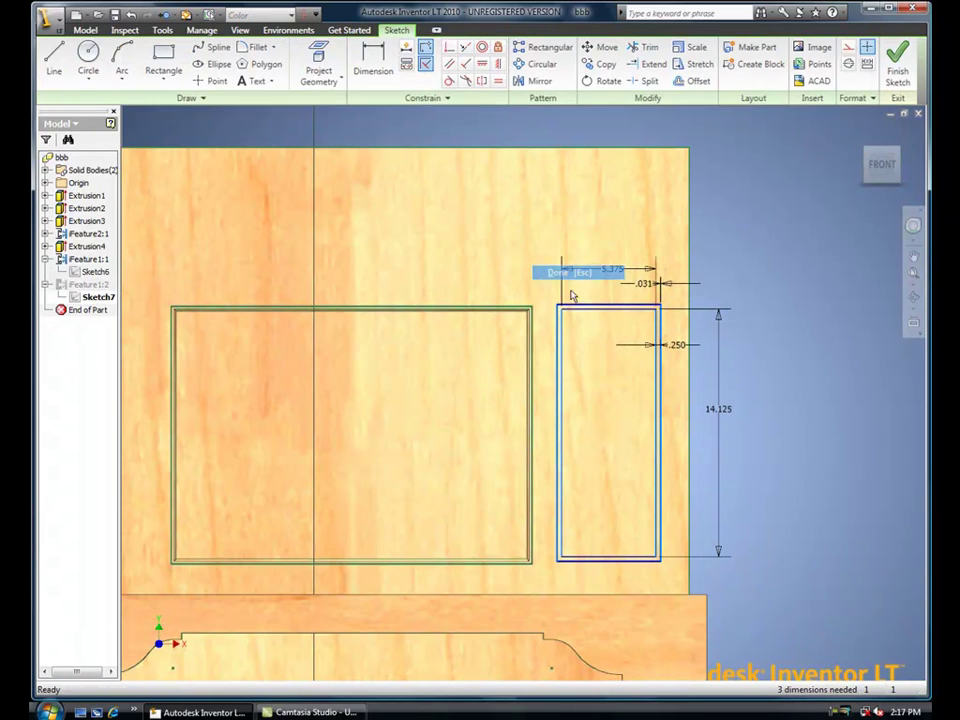
# Dimension the narrow pocket's inner left line 2.25 in from the large opening's inner right edge, and finish the sketch.
pyautogui.scroll(3, 589, 357)
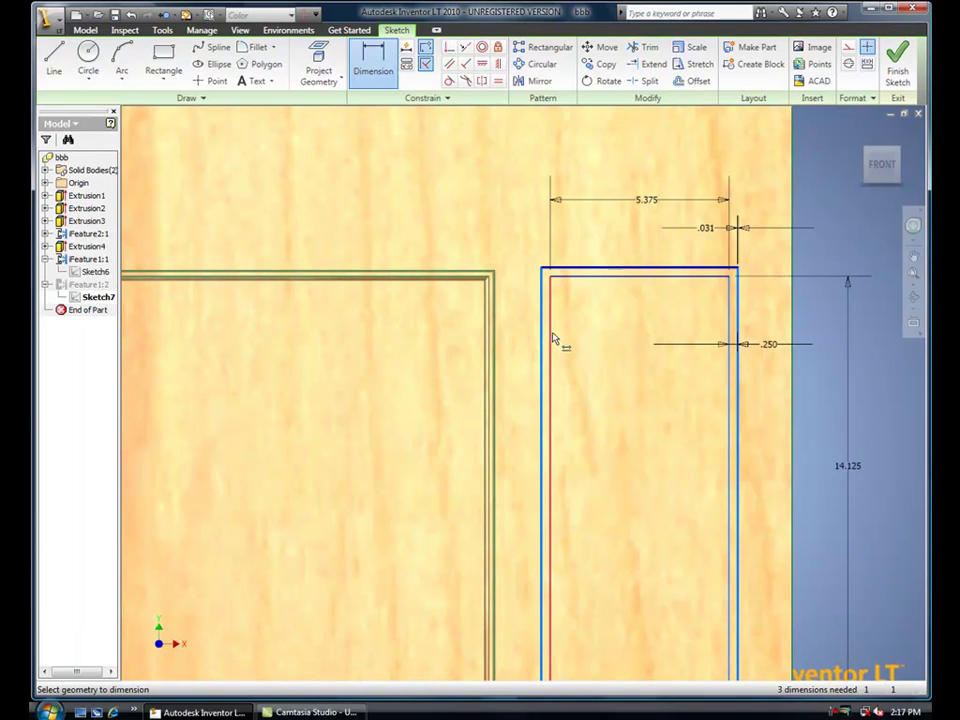
pyautogui.click(520, 235)
pyautogui.click(571, 281)
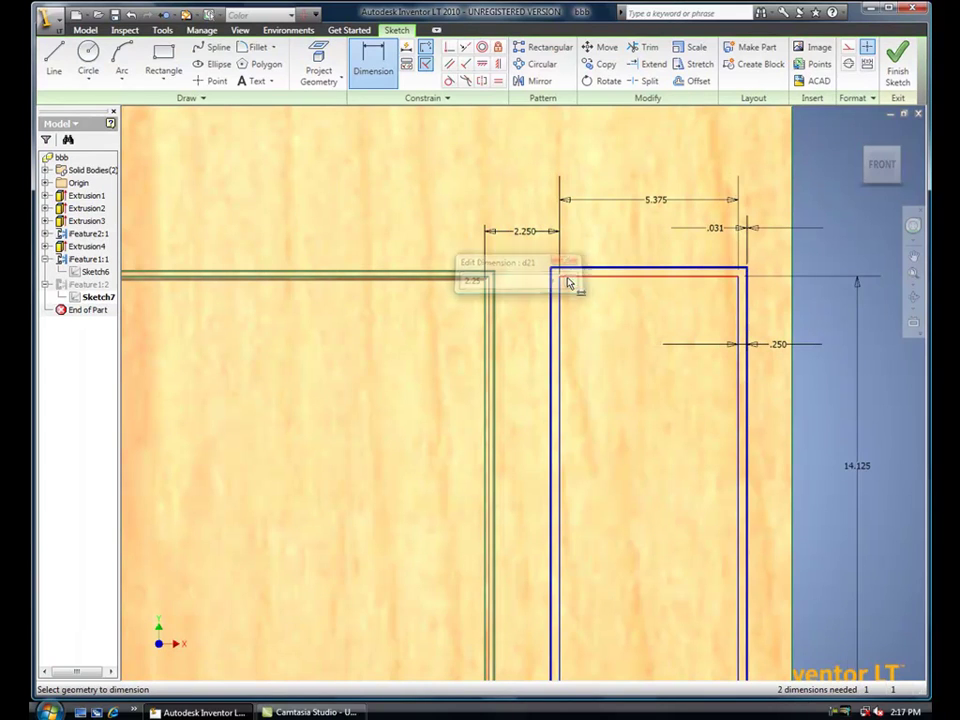
pyautogui.click(861, 133)
pyautogui.rightClick(738, 160)
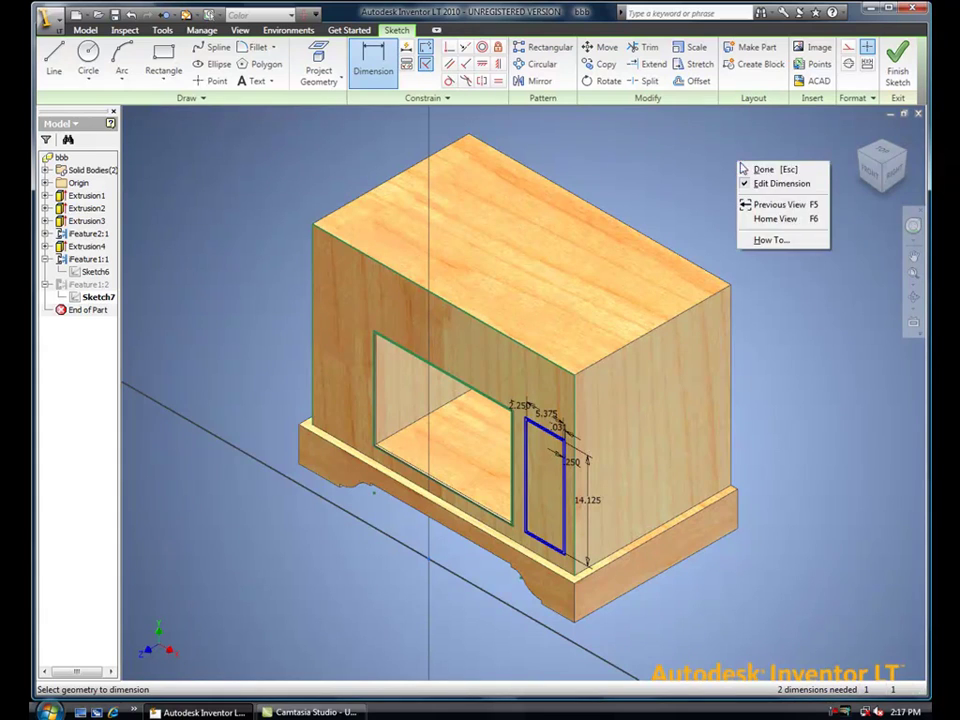
pyautogui.click(748, 168)
pyautogui.rightClick(748, 168)
pyautogui.click(773, 195)
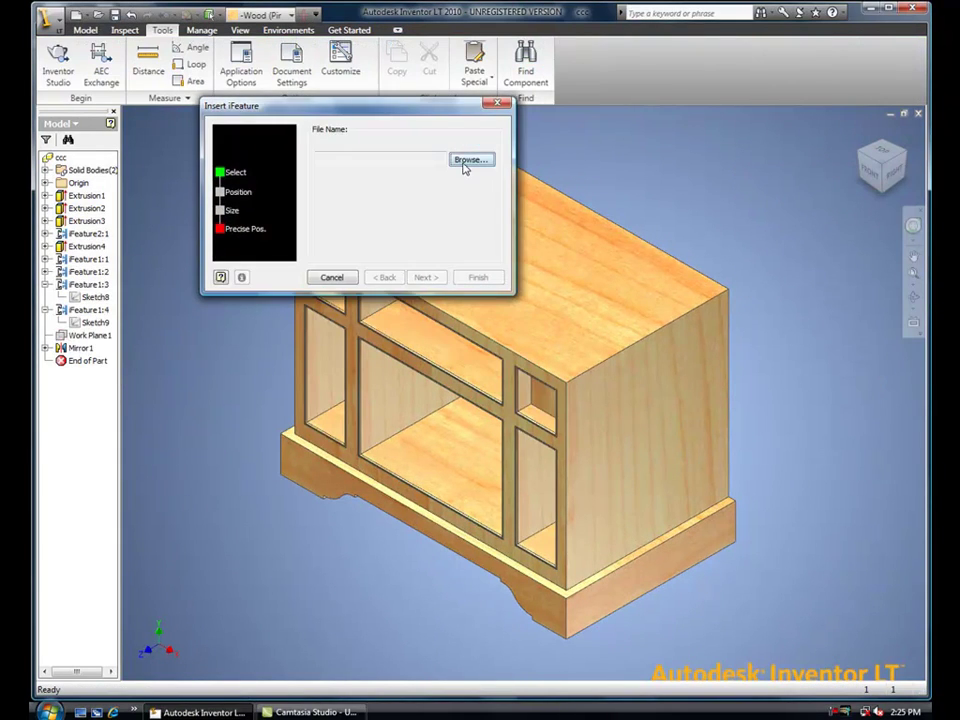
# Insert the drawer iFeature on the cabinet front at the upper middle opening with a width of 19.75 in, activating sketch edit immediately.
pyautogui.click(467, 159)
pyautogui.click(484, 150)
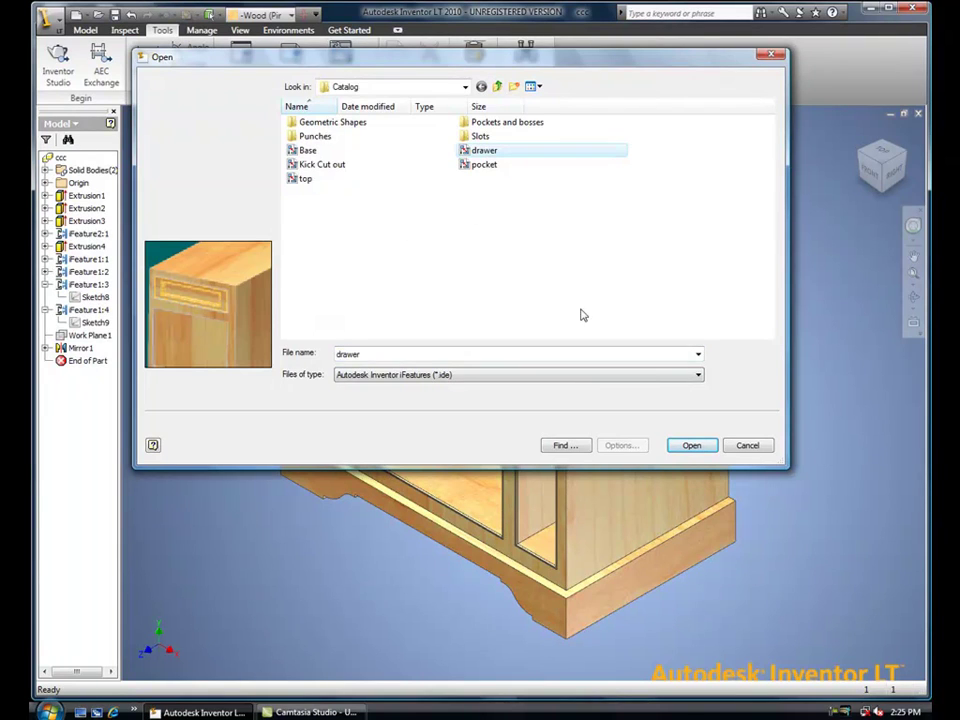
pyautogui.click(686, 451)
pyautogui.click(497, 351)
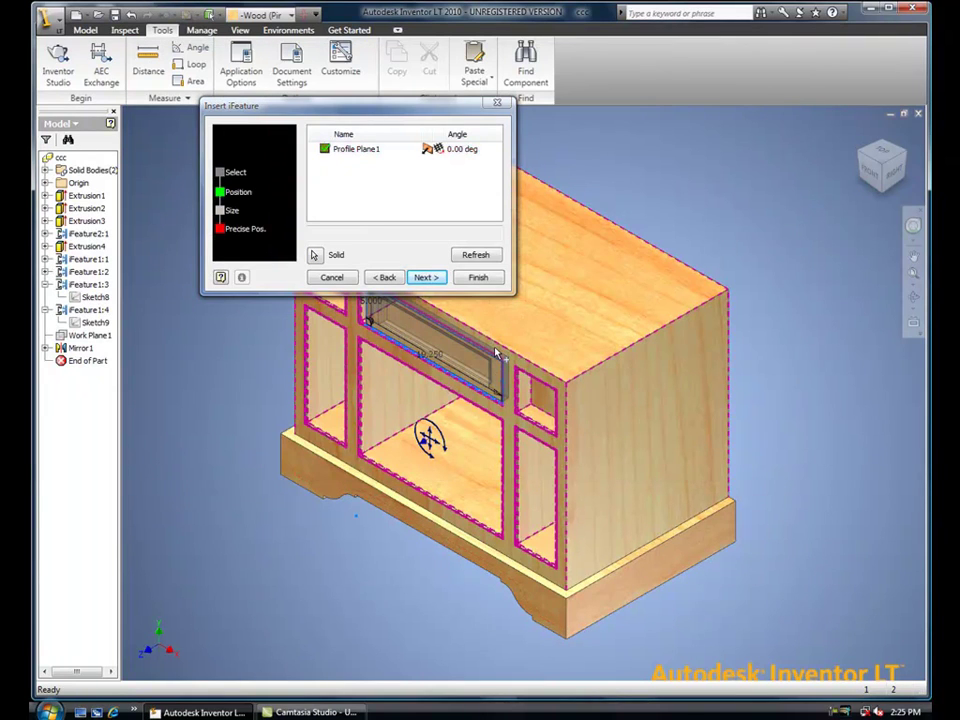
pyautogui.click(427, 278)
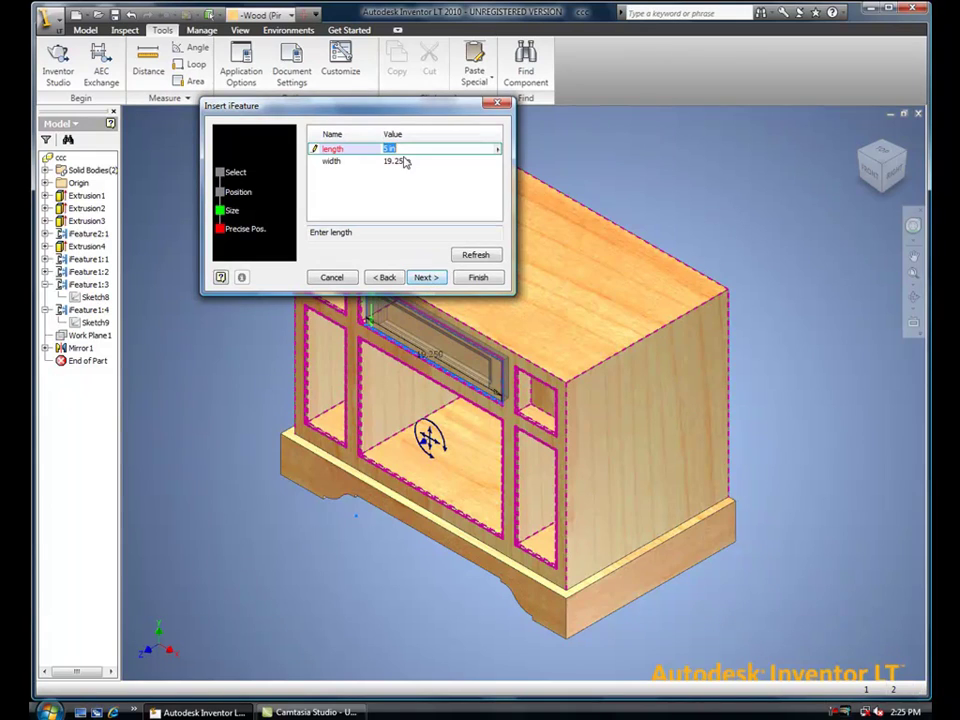
pyautogui.click(345, 158)
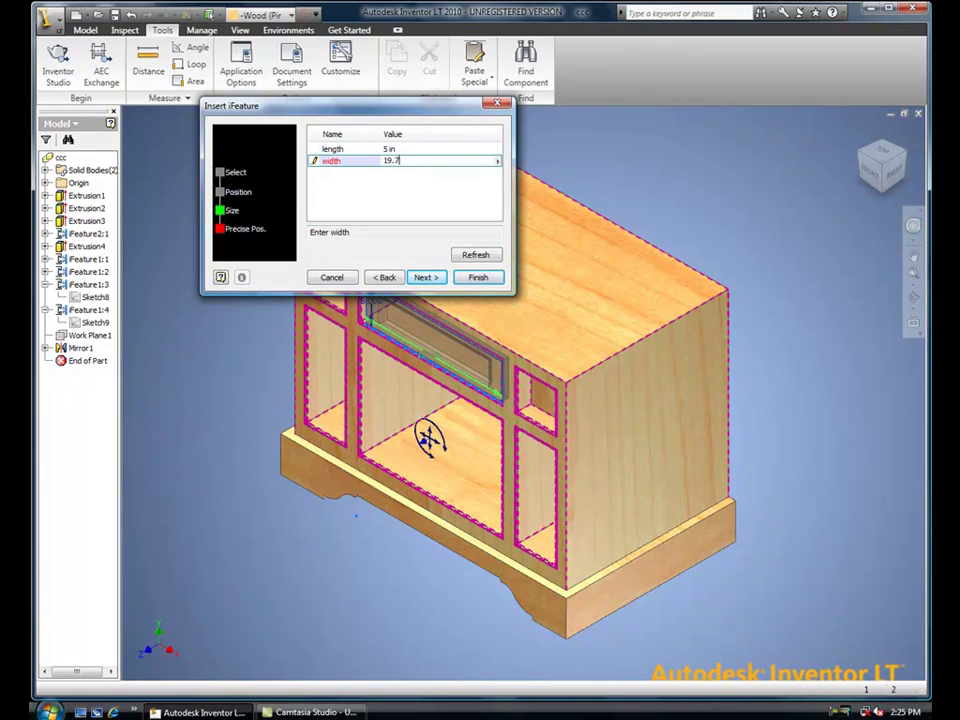
pyautogui.click(424, 277)
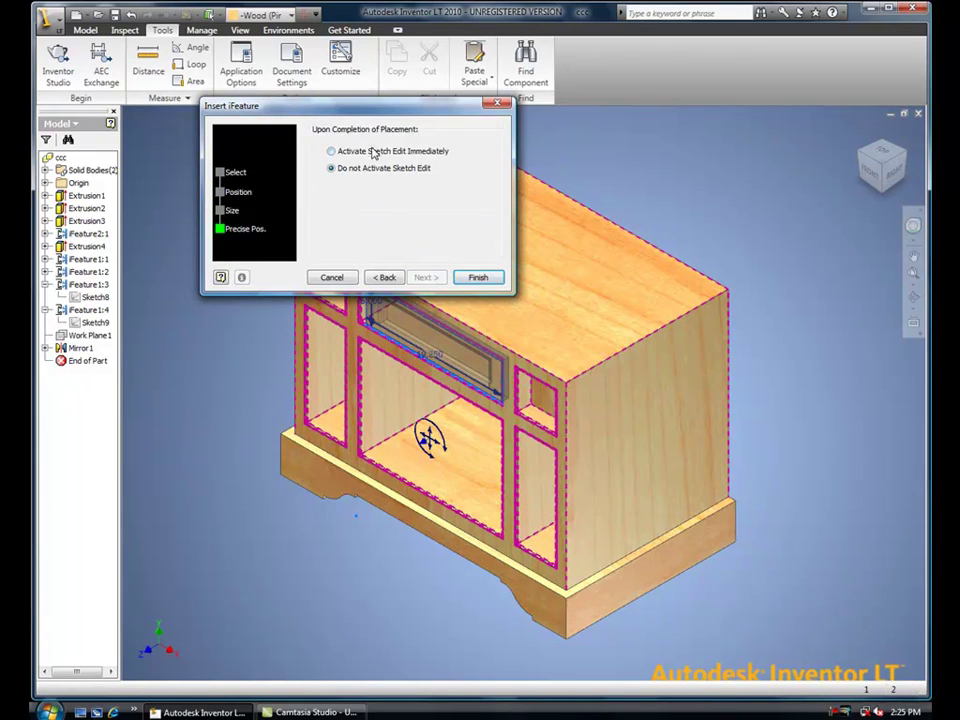
pyautogui.click(478, 278)
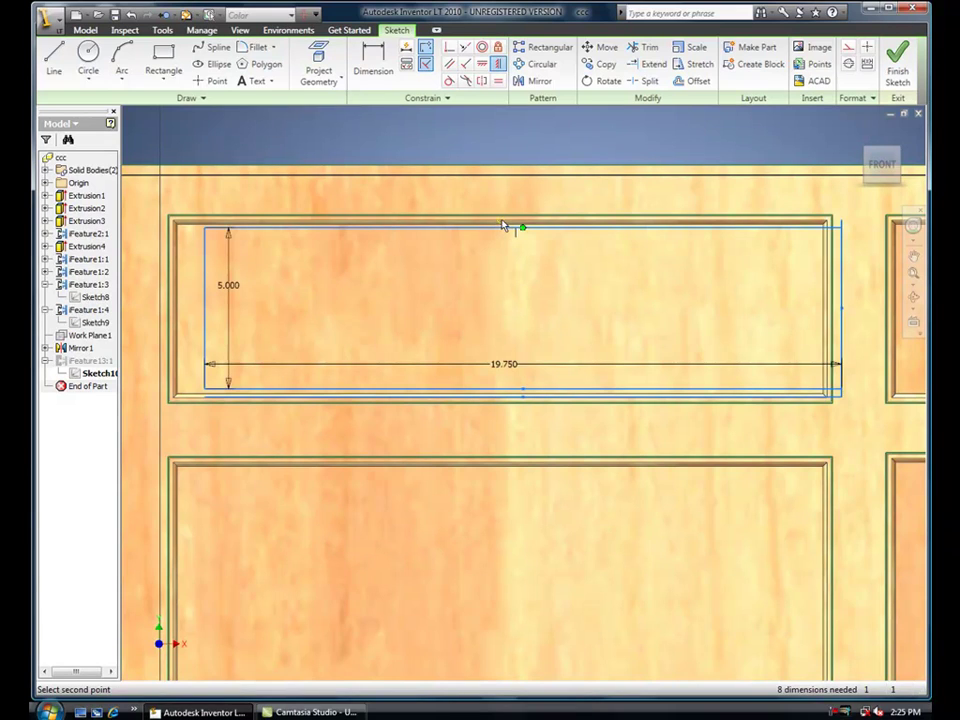
# Centre the drawer sketch in the upper middle opening with a vertical constraint between the top edges' midpoints, and finish the sketch.
pyautogui.click(503, 225)
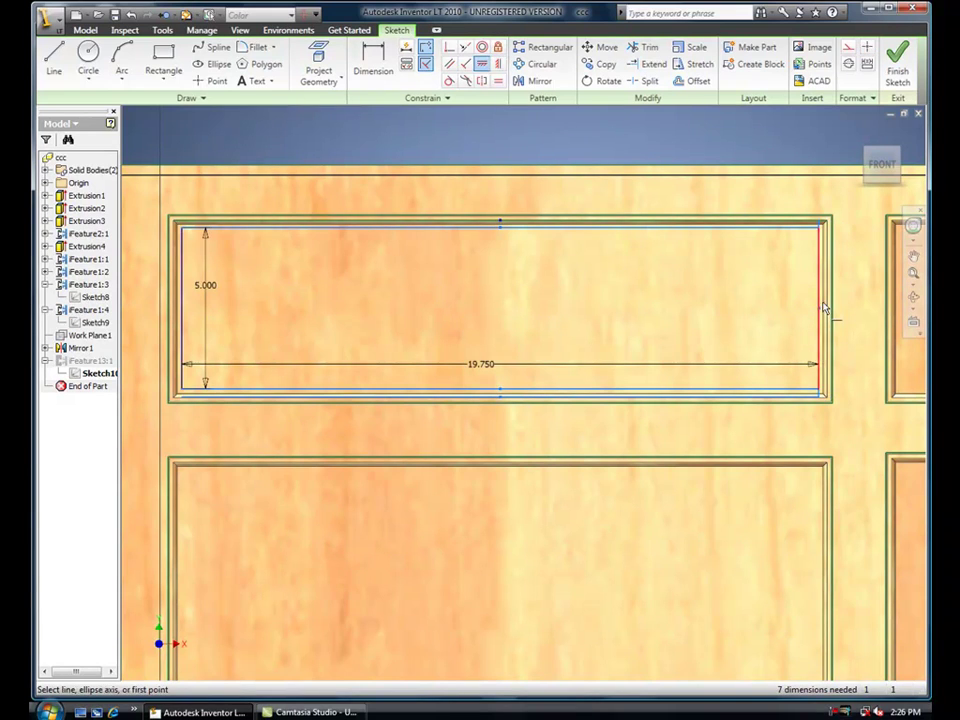
pyautogui.rightClick(603, 277)
pyautogui.click(628, 283)
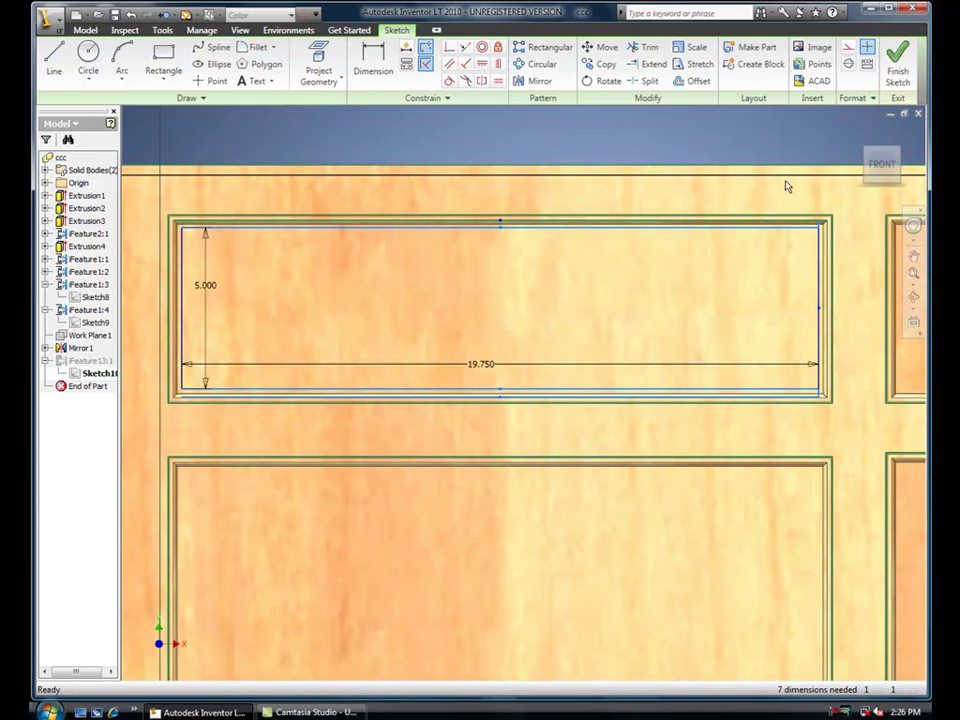
pyautogui.click(877, 148)
pyautogui.rightClick(689, 165)
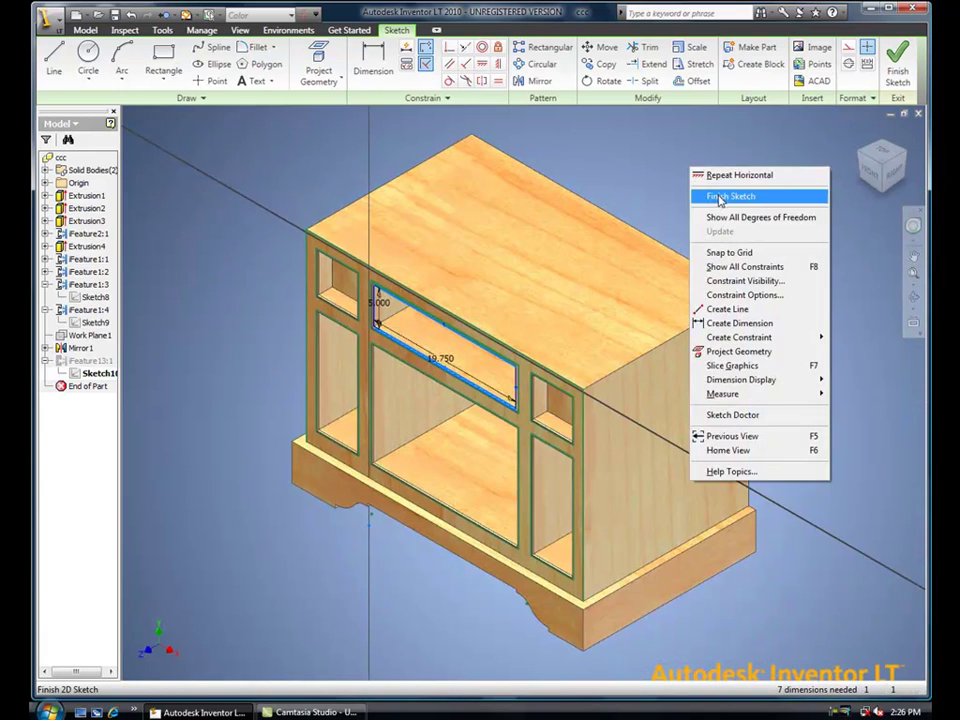
pyautogui.click(720, 196)
# Copy the two small moulding profiles inside the circle near the fireplace column's upper end in the AutoCAD drawing.
pyautogui.scroll(-3, 484, 361)
pyautogui.moveTo(484, 361); pyautogui.dragTo(576, 361, button='middle')
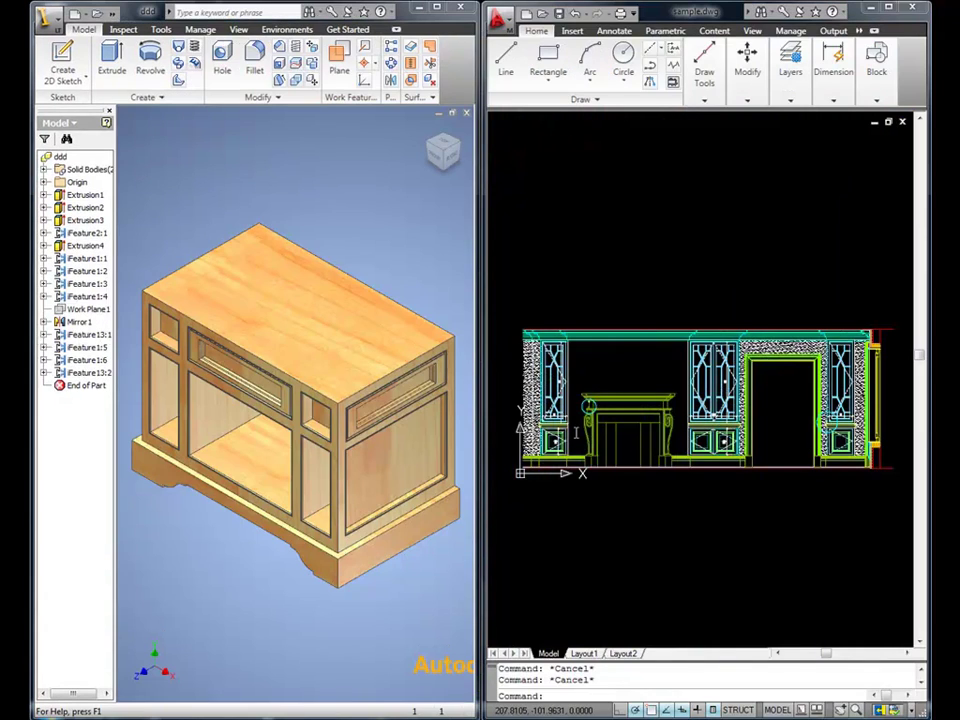
pyautogui.scroll(8, 580, 420)
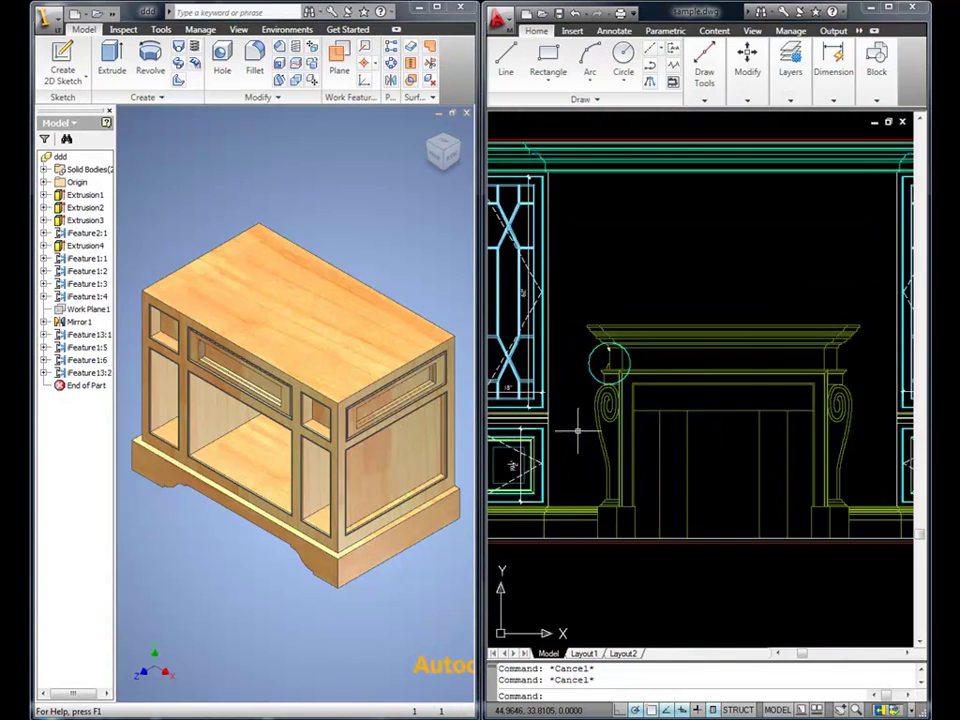
pyautogui.scroll(2, 612, 333)
pyautogui.moveTo(612, 335); pyautogui.dragTo(604, 377, button='middle')
pyautogui.click(613, 341)
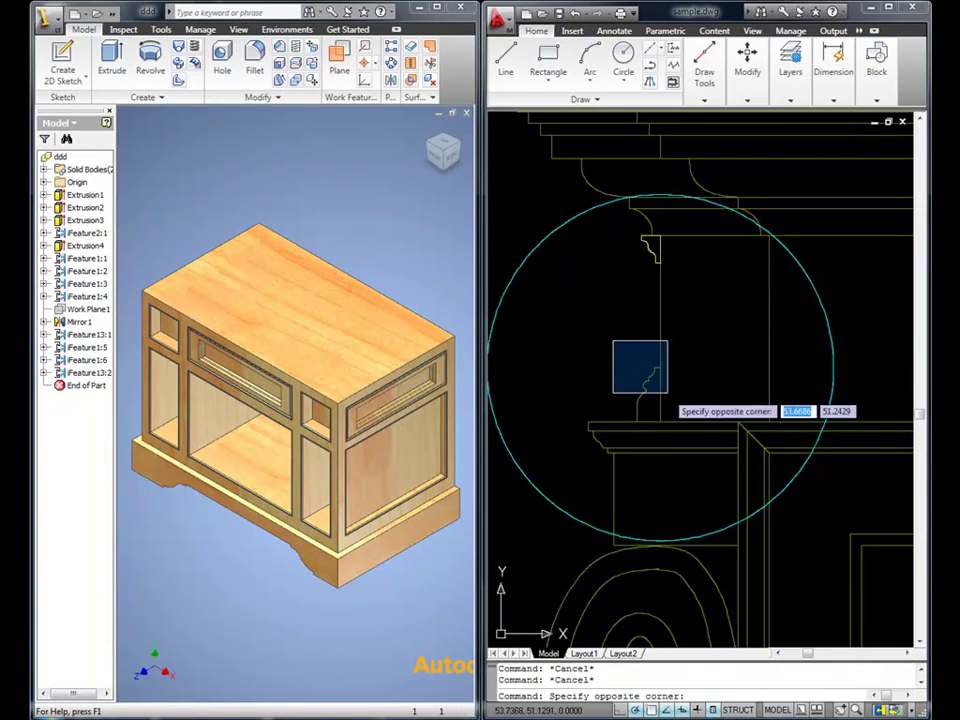
pyautogui.click(690, 424)
pyautogui.click(615, 280)
pyautogui.click(673, 218)
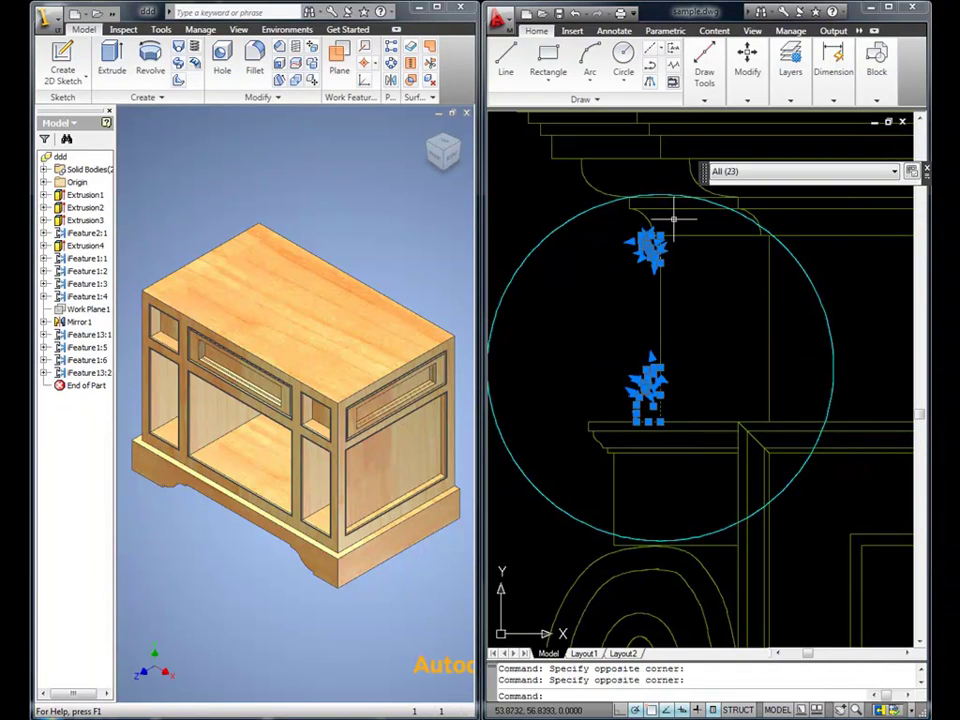
pyautogui.rightClick(615, 260)
pyautogui.click(650, 321)
# Switch to Inventor LT, start a sketch on the cabinet's back face, and paste the copied moulding profiles beside it.
pyautogui.doubleClick(443, 12)
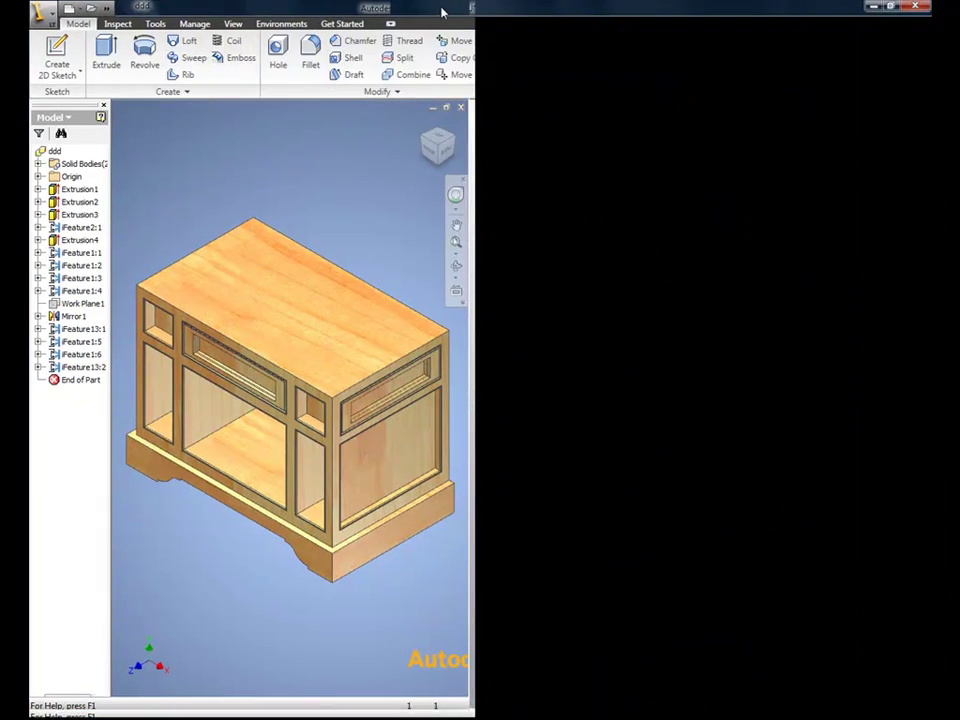
pyautogui.click(902, 170)
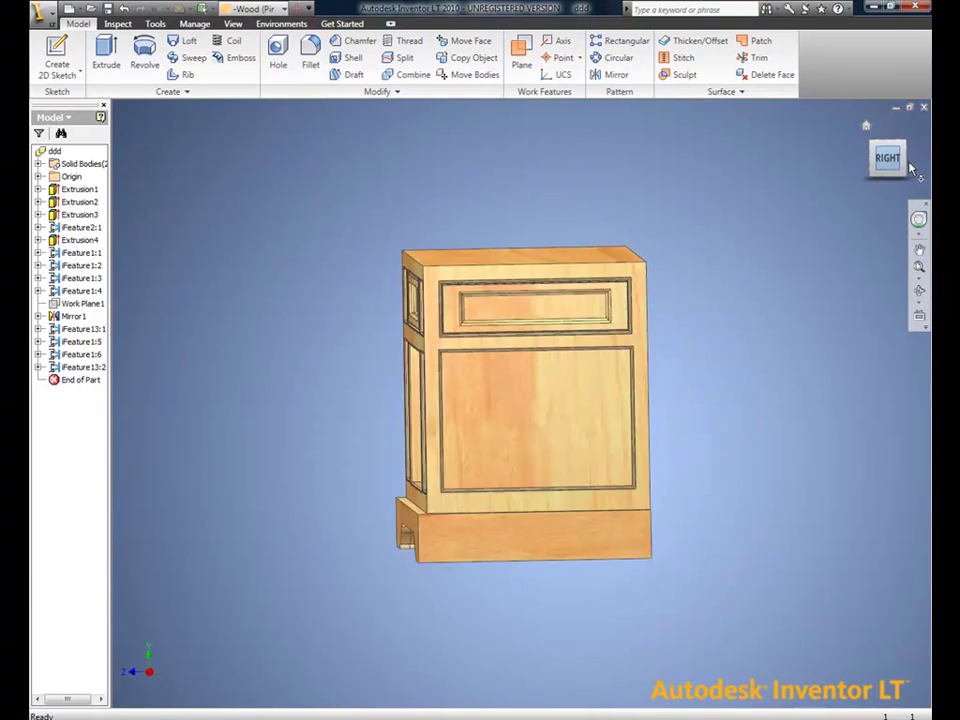
pyautogui.click(913, 169)
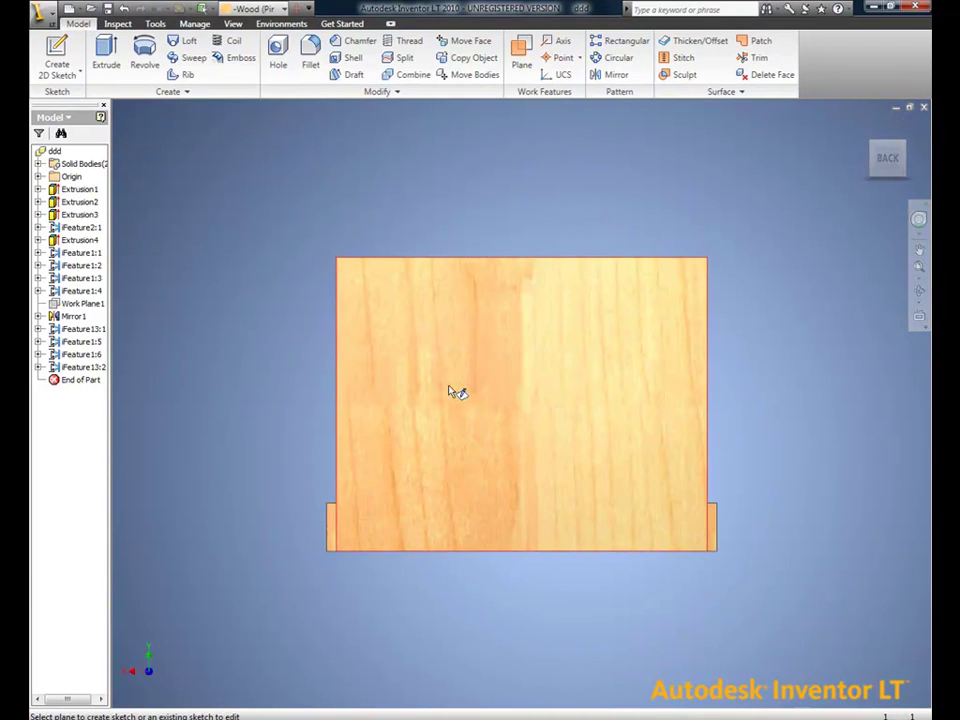
pyautogui.click(449, 391)
pyautogui.rightClick(258, 216)
pyautogui.click(281, 250)
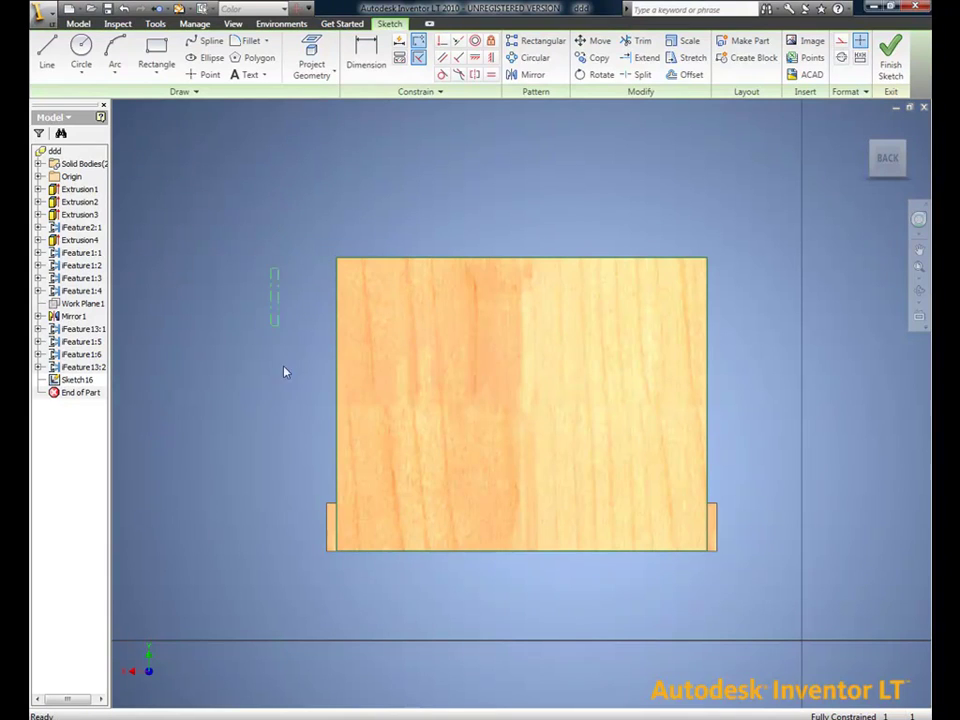
# Project the corner where the base meets the cabinet side, and place a sketch point on the back face's vertical edge above it.
pyautogui.scroll(-5, 298, 450)
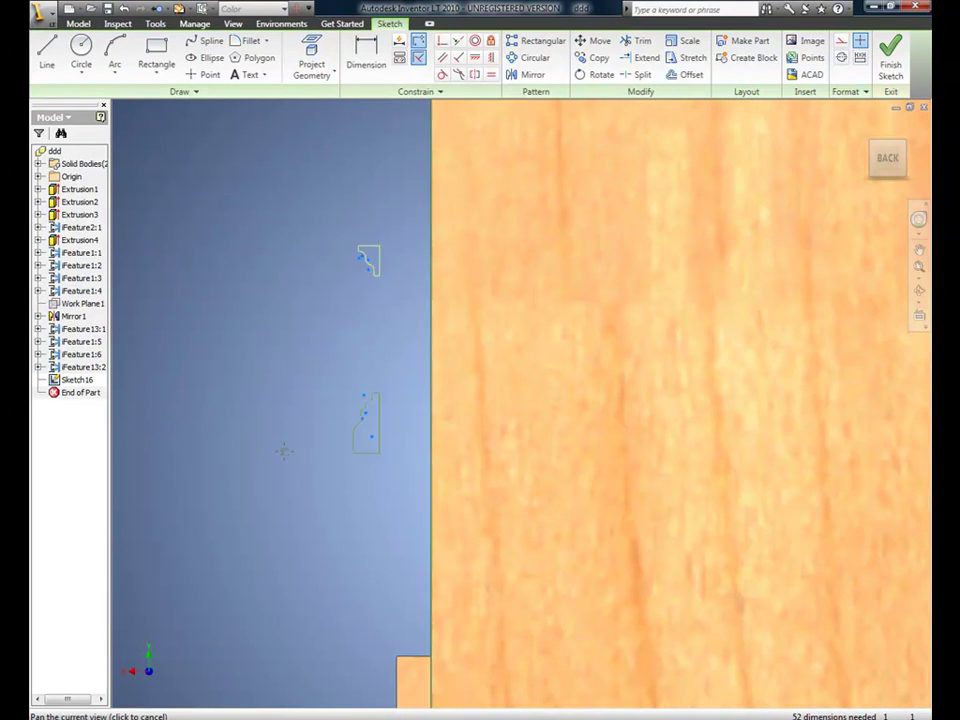
pyautogui.click(312, 62)
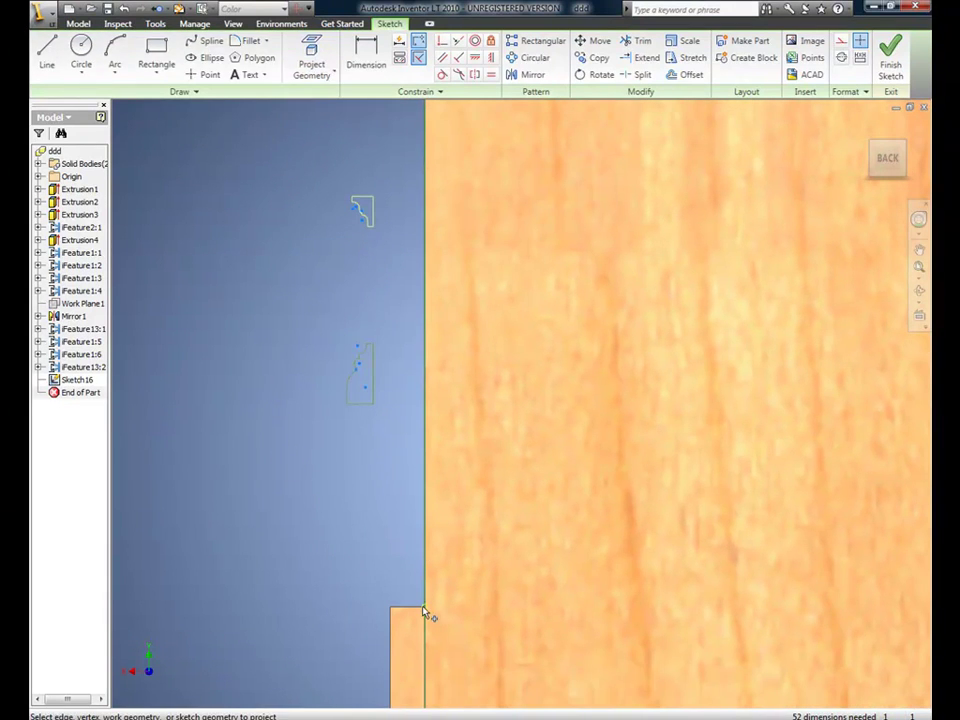
pyautogui.scroll(4, 508, 598)
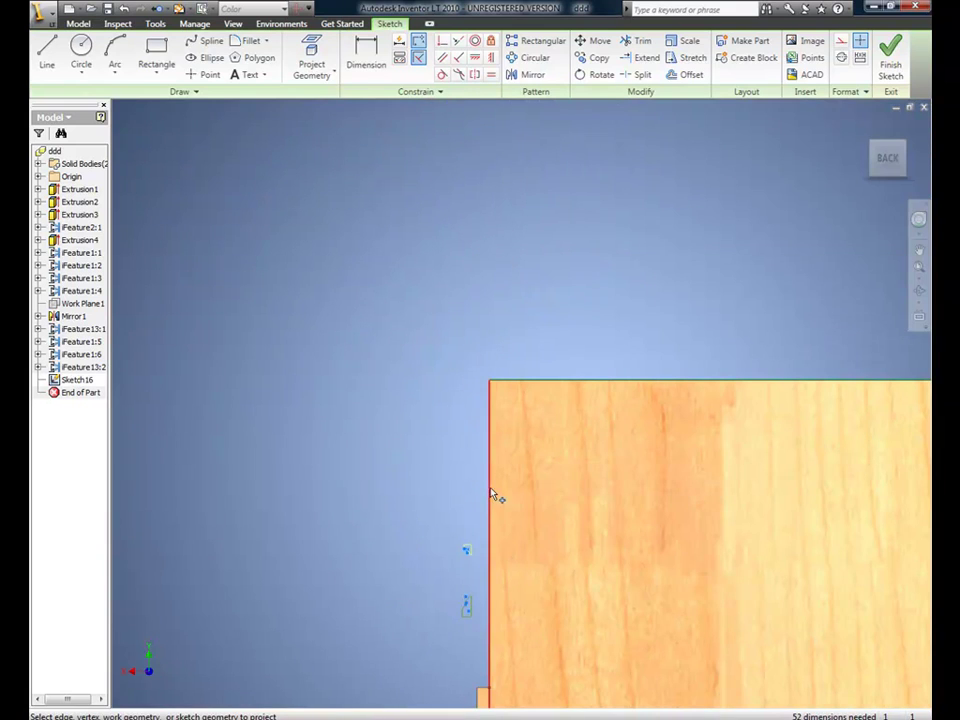
pyautogui.click(203, 76)
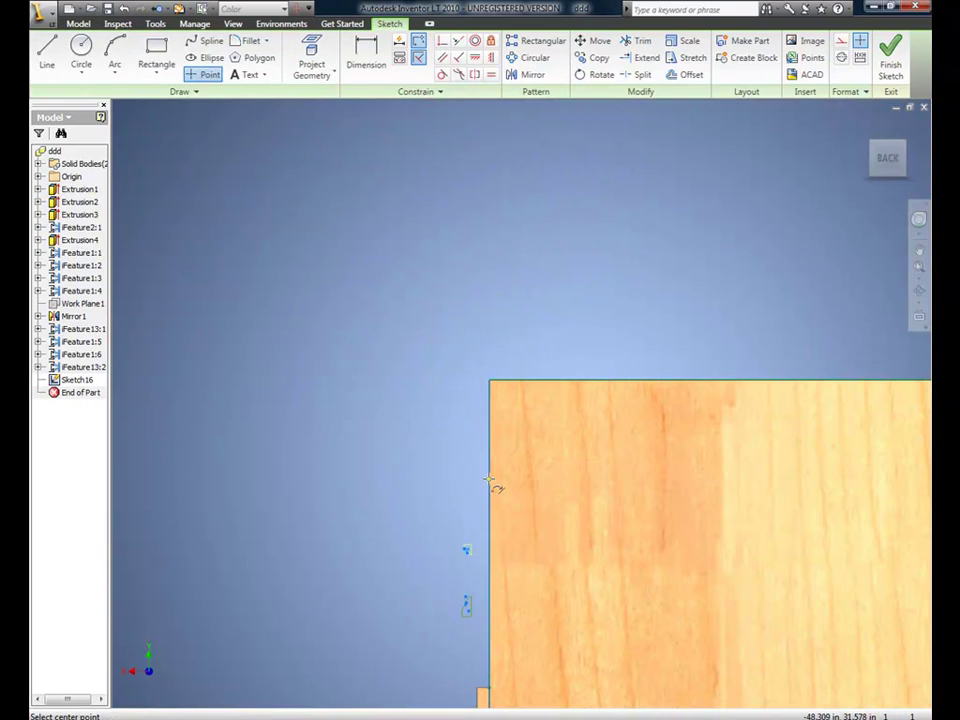
# Dimension the sketch point 7.5 in below the back face's top edge.
pyautogui.press('d')
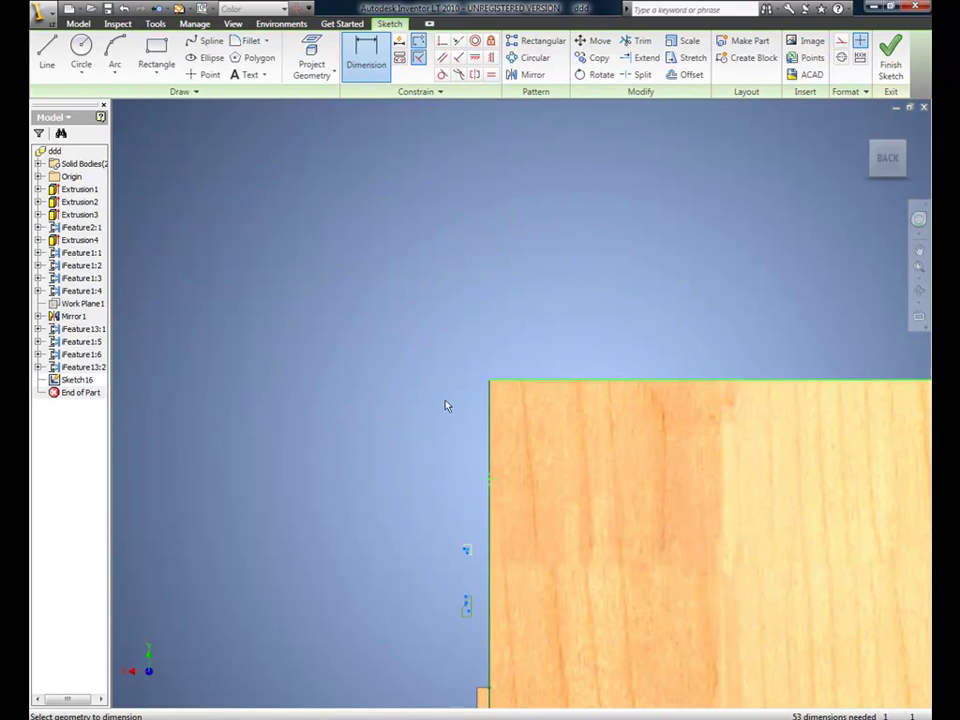
pyautogui.click(470, 380)
pyautogui.click(489, 479)
pyautogui.click(410, 425)
pyautogui.write('7.5')
pyautogui.press('Return')
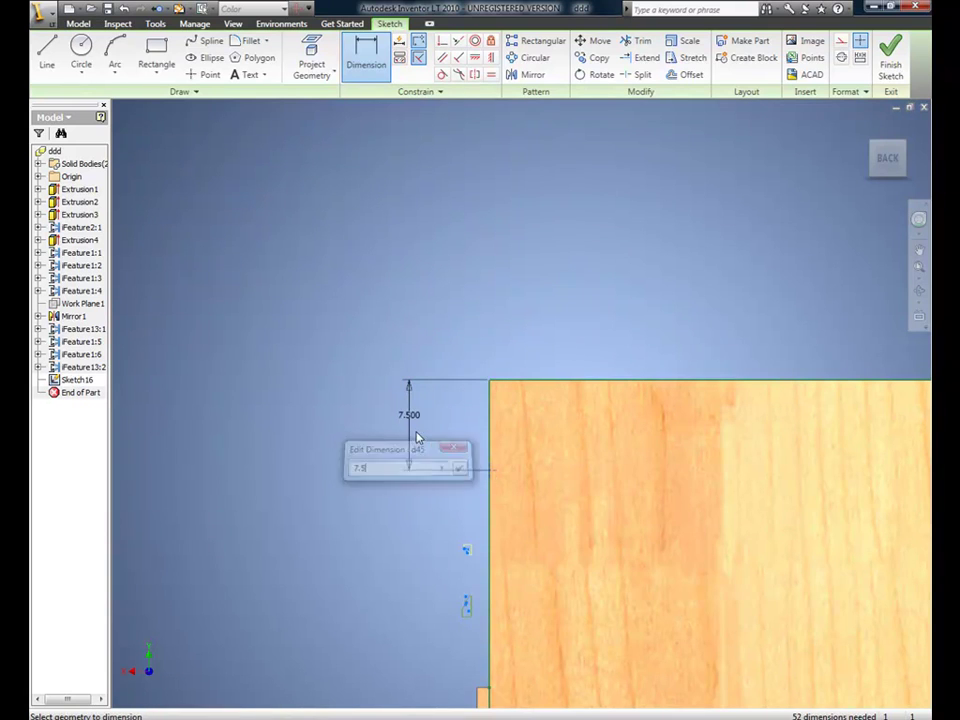
# Move the larger moulding profile by its lower inner corner onto the projected corner at the top of the base.
pyautogui.moveTo(469, 518); pyautogui.dragTo(445, 407, button='middle')
pyautogui.scroll(-1, 430, 445)
pyautogui.scroll(-3, 430, 450)
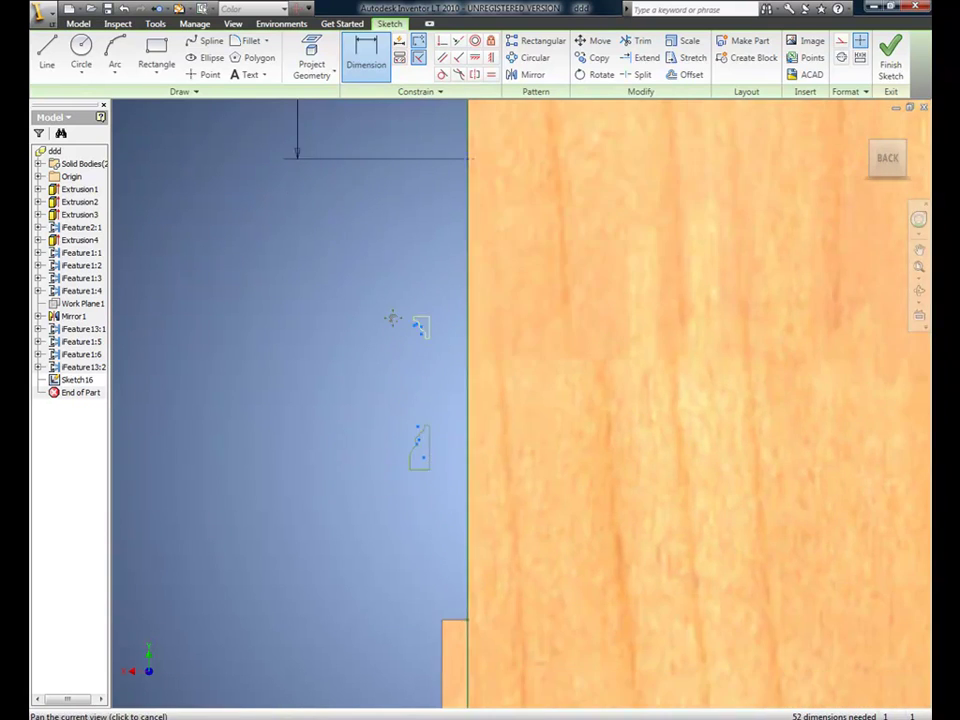
pyautogui.click(595, 42)
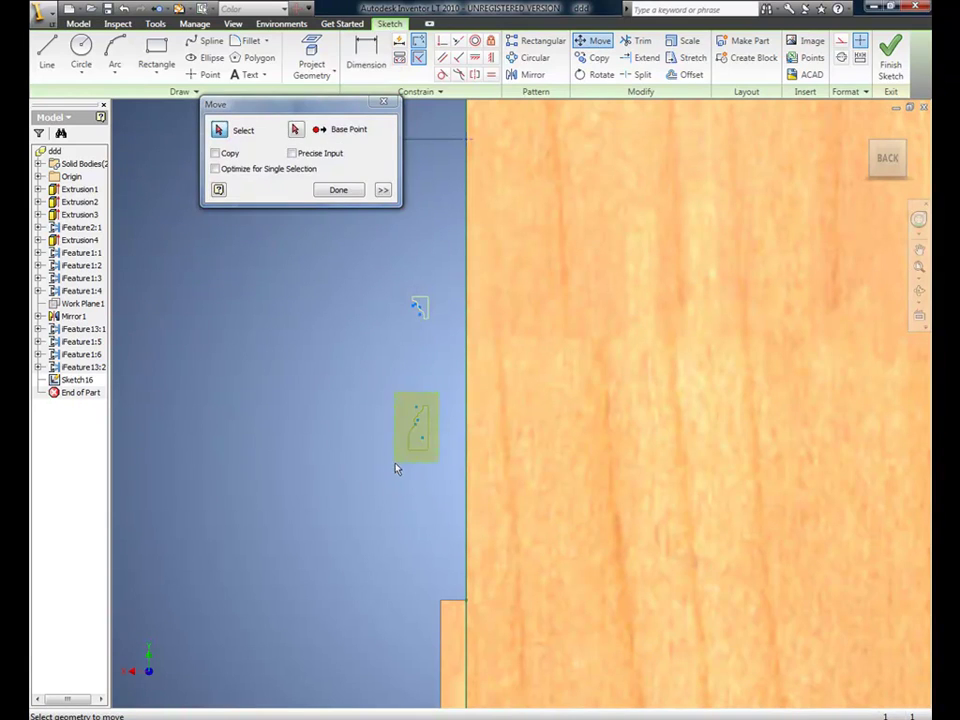
pyautogui.click(295, 129)
pyautogui.click(428, 449)
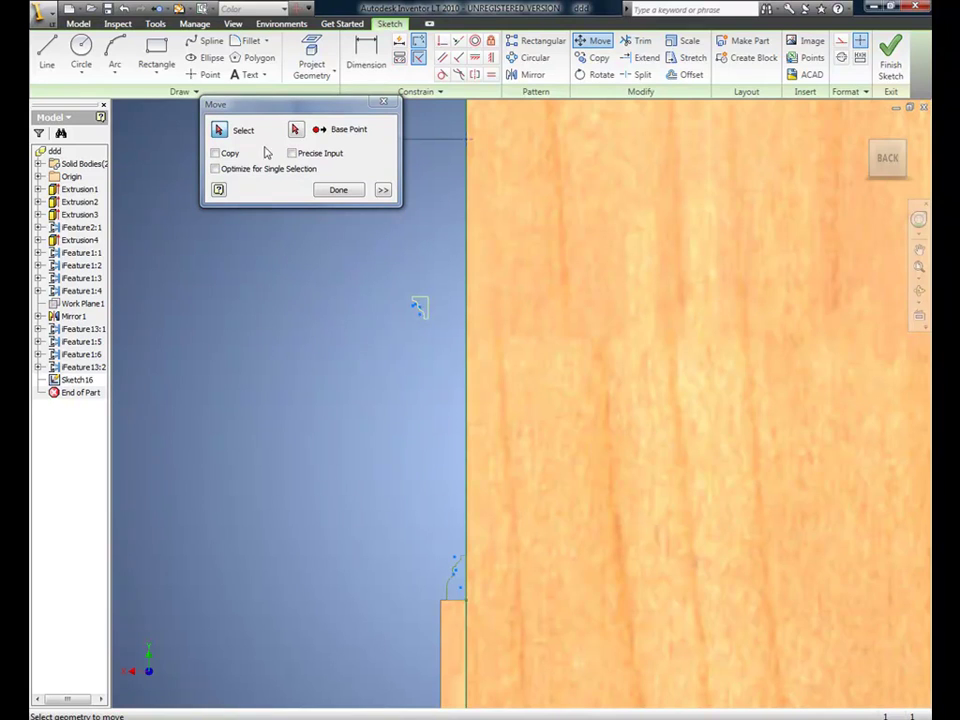
# Move the smaller moulding profile by its upper inner corner onto the point 7.5 in below the top edge, and finish the sketch.
pyautogui.click(296, 130)
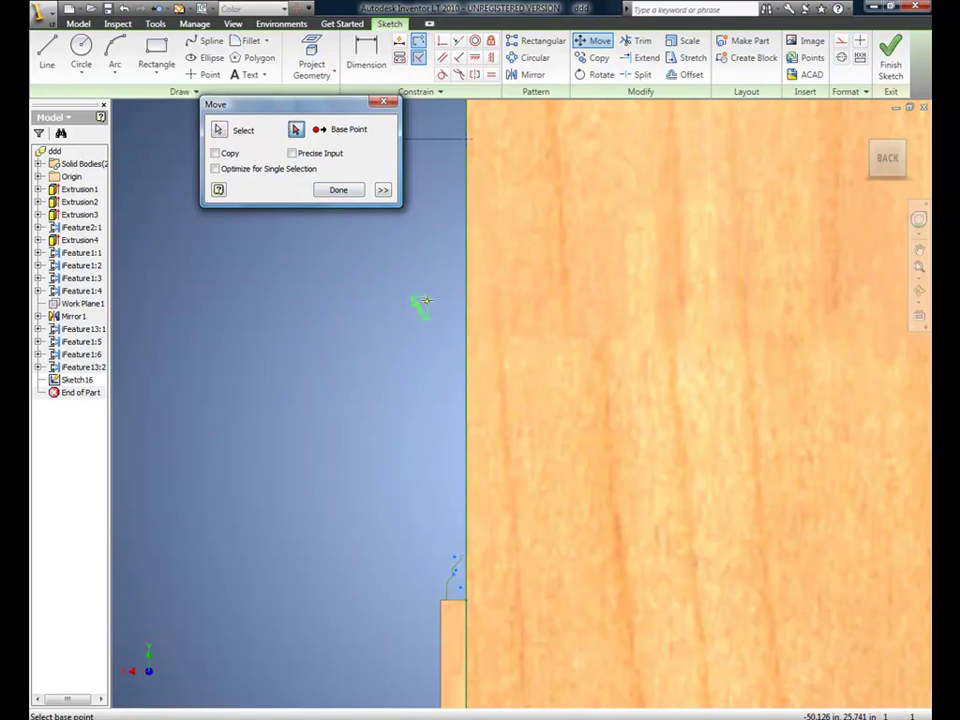
pyautogui.click(437, 263)
pyautogui.click(466, 140)
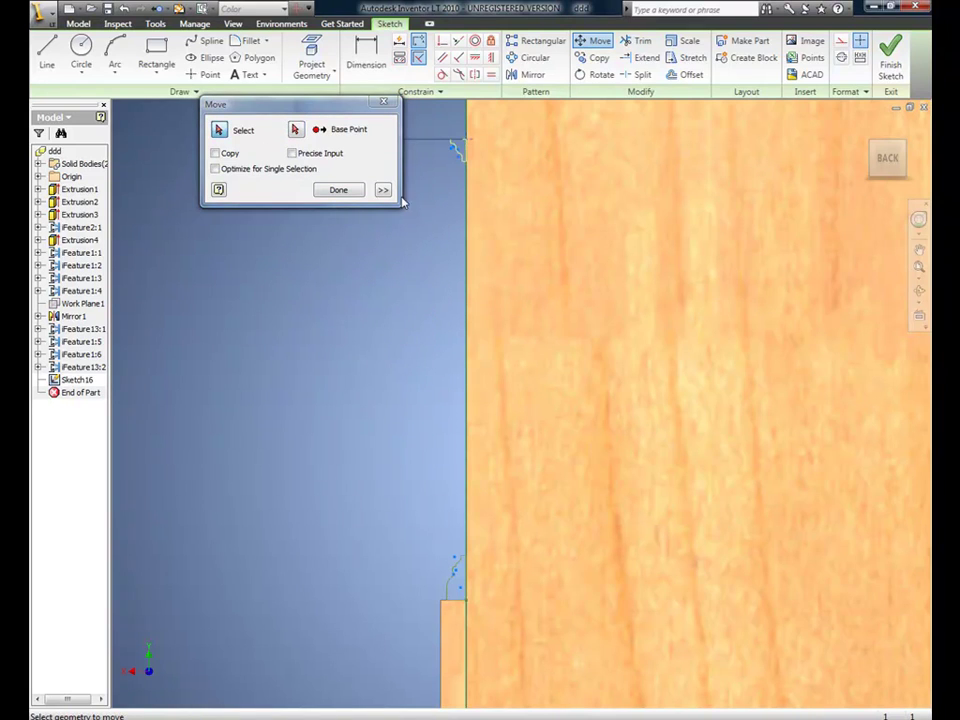
pyautogui.click(345, 191)
pyautogui.scroll(-3, 422, 270)
pyautogui.moveTo(459, 247); pyautogui.dragTo(425, 288, button='middle')
pyautogui.press('F4')
pyautogui.moveTo(425, 288)
pyautogui.mouseDown()
pyautogui.moveTo(495, 315)
pyautogui.moveTo(465, 321)
pyautogui.mouseUp()
pyautogui.rightClick(275, 214)
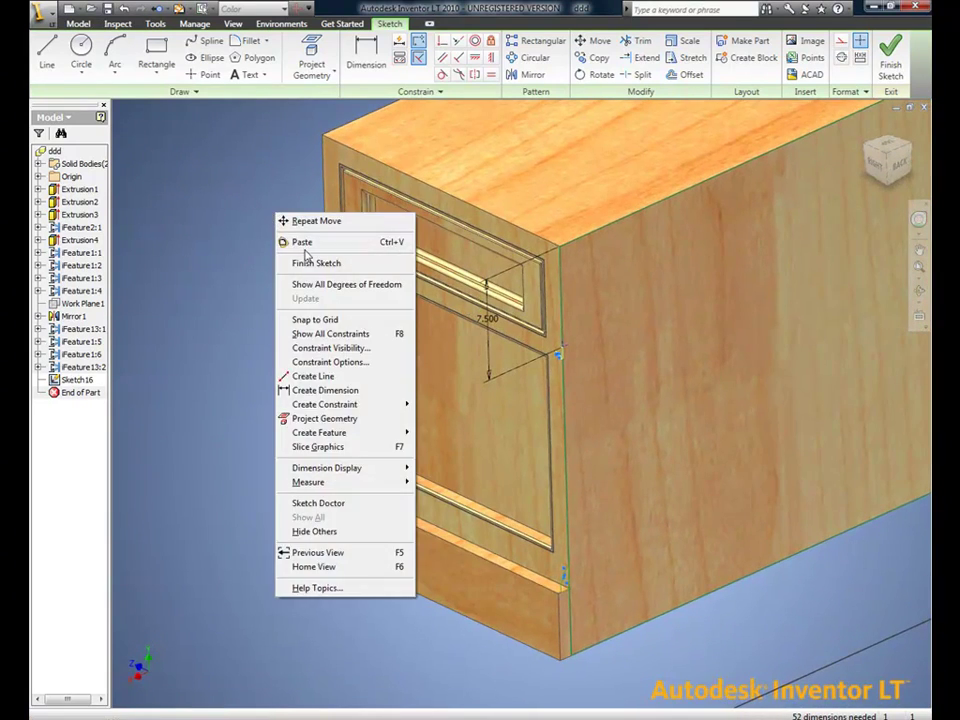
pyautogui.click(303, 263)
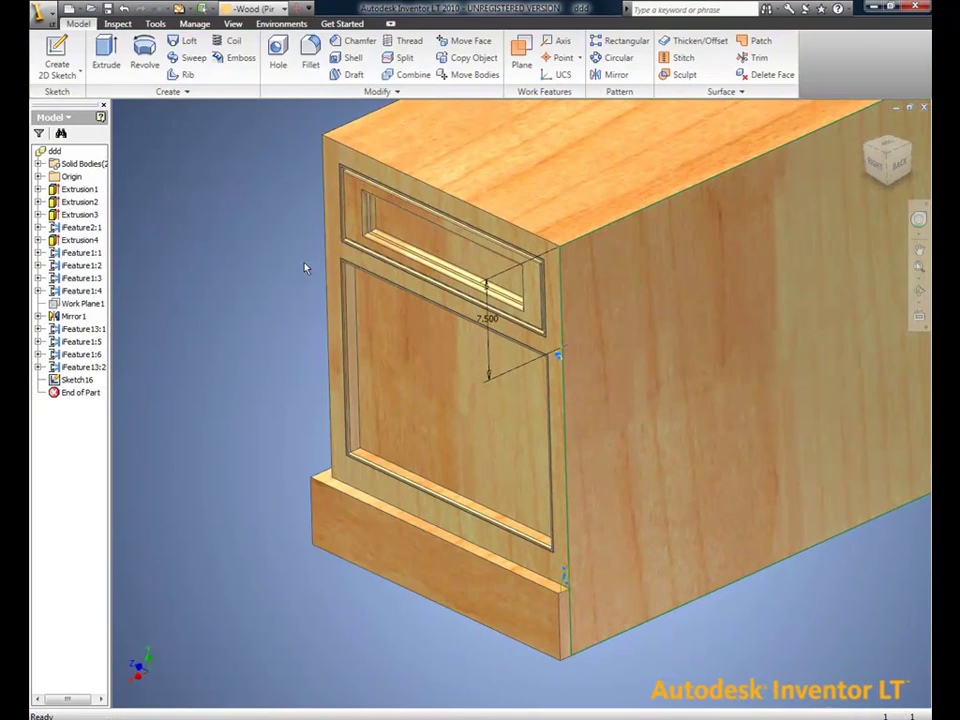
# Create a sketch on the base's top ledge face to provide the edges for the moulding path.
pyautogui.click(430, 532)
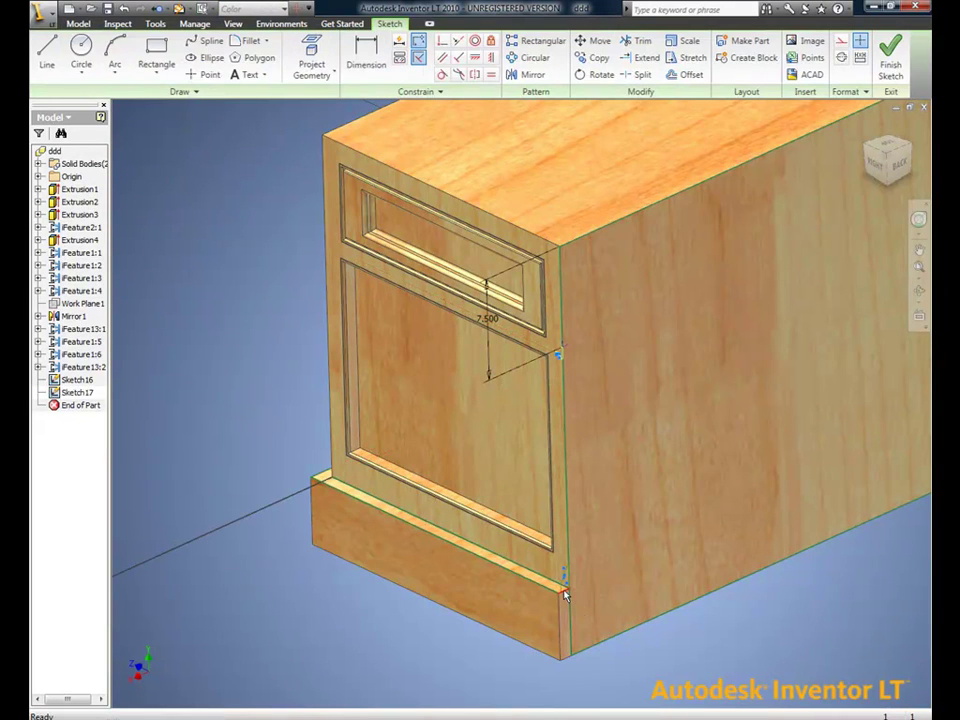
pyautogui.moveTo(715, 537); pyautogui.dragTo(510, 623, button='middle')
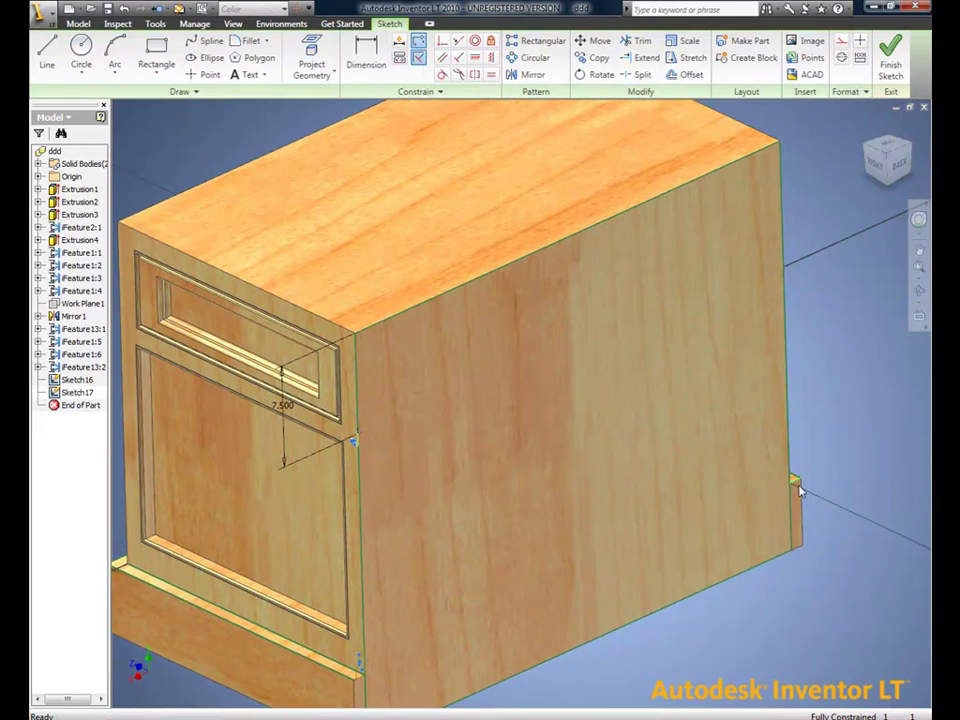
pyautogui.moveTo(800, 490); pyautogui.dragTo(920, 445, button='middle')
# Sweep both moulding profiles around the cabinet along the base ledge's edge, using the Path type.
pyautogui.click(78, 23)
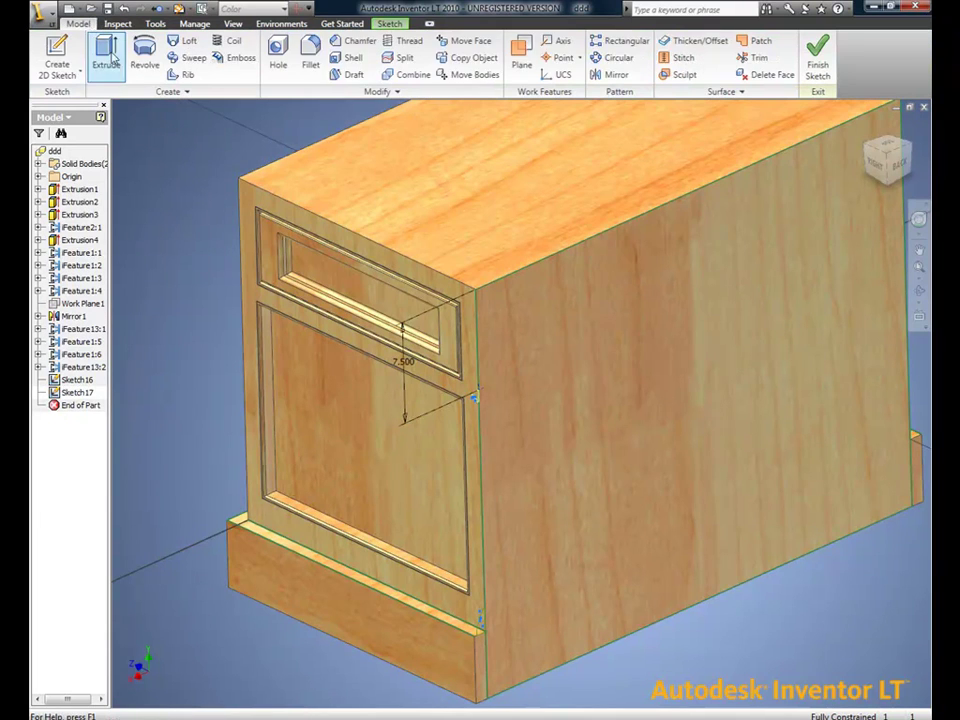
pyautogui.click(188, 57)
pyautogui.scroll(5, 480, 630)
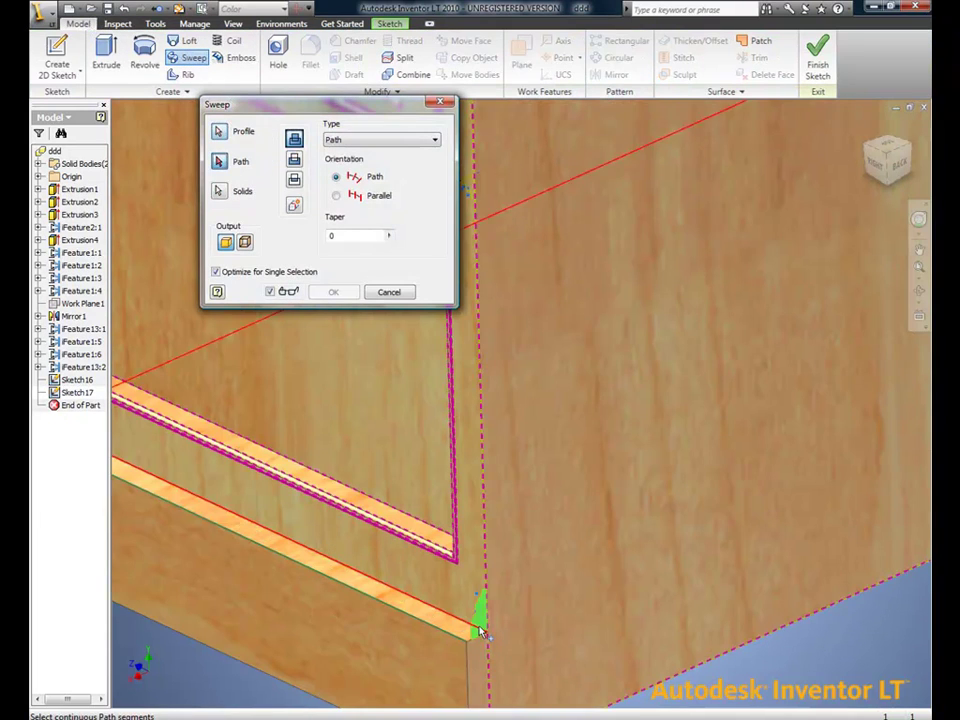
pyautogui.scroll(-3, 465, 350)
pyautogui.moveTo(465, 350); pyautogui.dragTo(546, 453, button='middle')
pyautogui.click(548, 378)
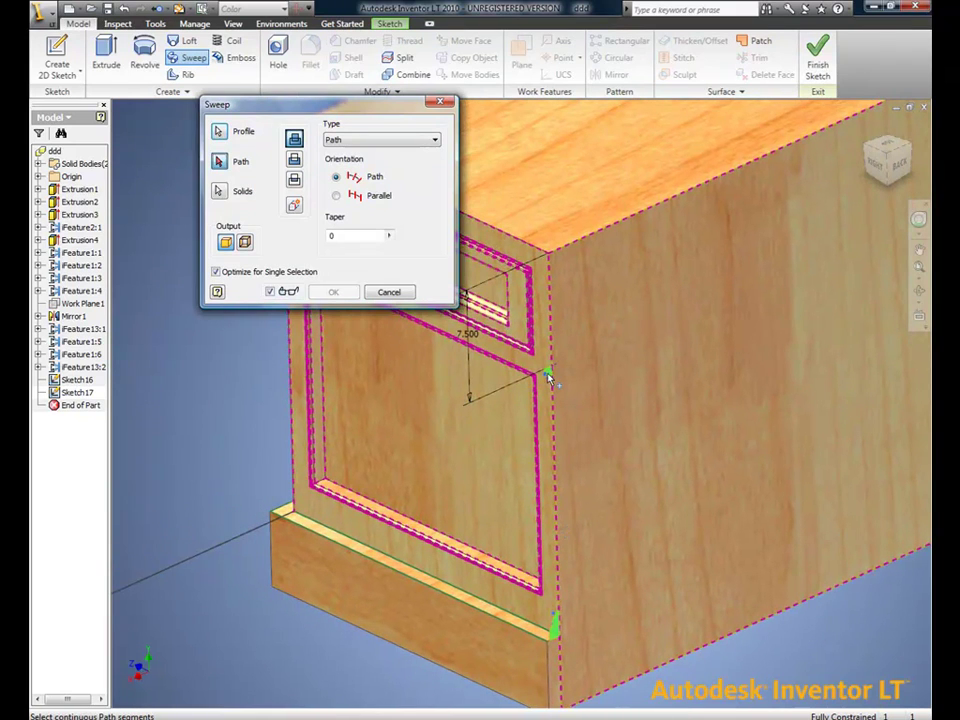
pyautogui.click(331, 541)
pyautogui.click(339, 291)
pyautogui.click(389, 238)
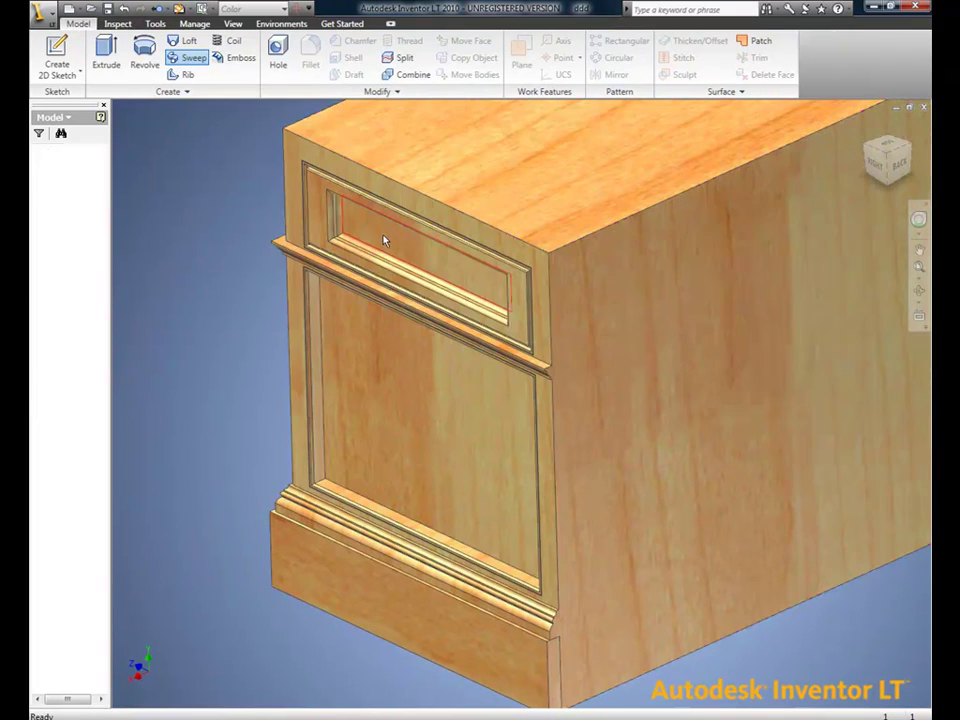
# Start inserting the top iFeature from the Catalog folder and place its profile plane on the cabinet's top face.
pyautogui.scroll(-2, 544, 336)
pyautogui.click(875, 165)
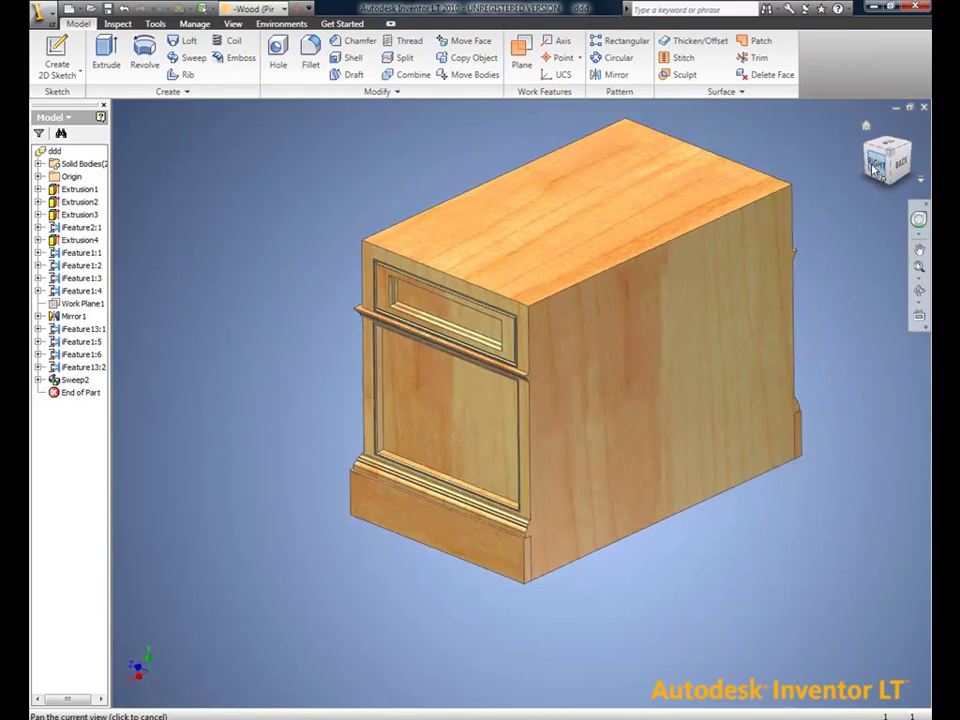
pyautogui.click(865, 128)
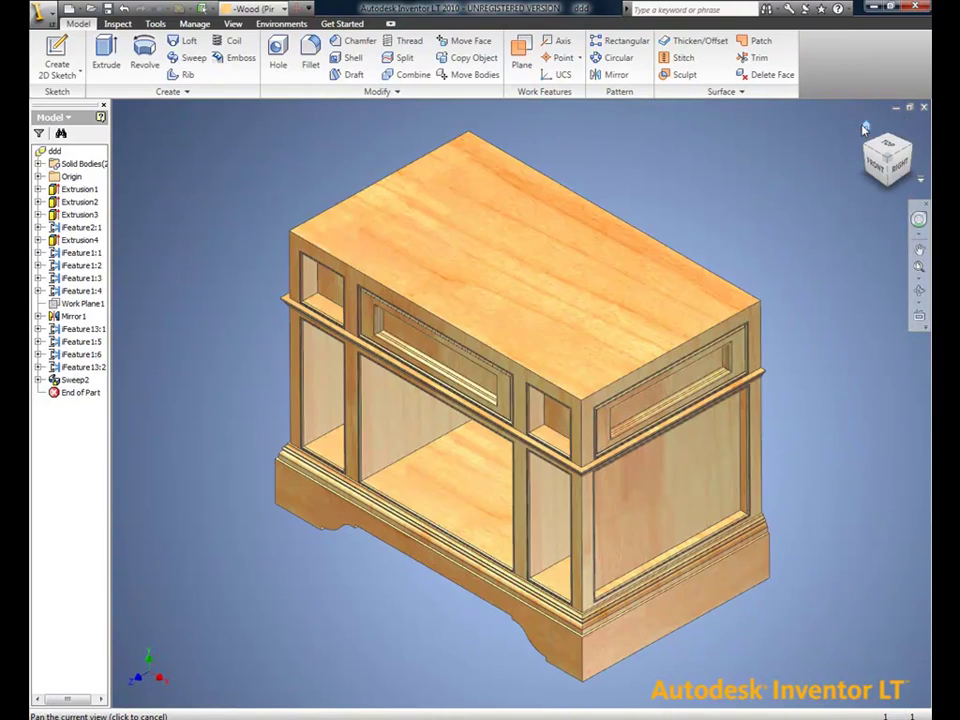
pyautogui.rightClick(810, 124)
pyautogui.click(773, 145)
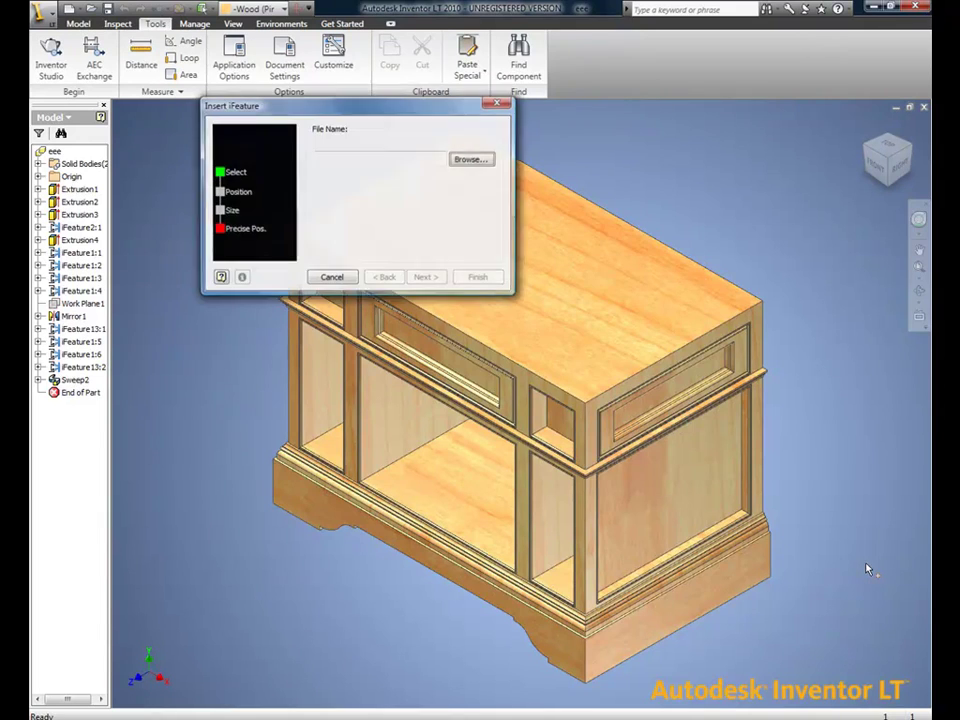
pyautogui.click(467, 163)
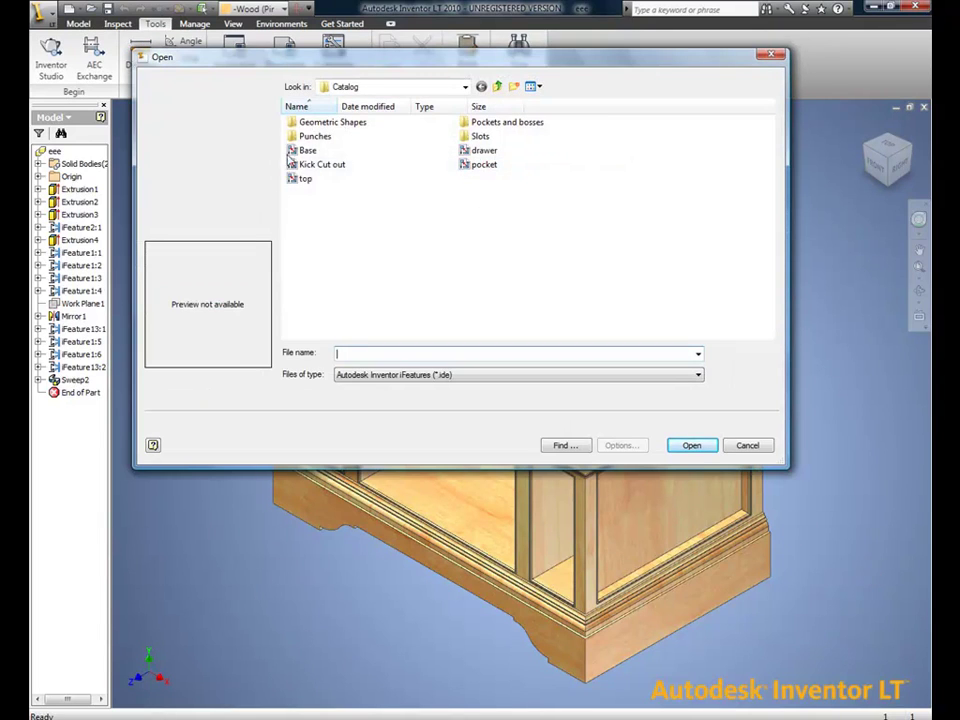
pyautogui.doubleClick(300, 151)
pyautogui.click(424, 277)
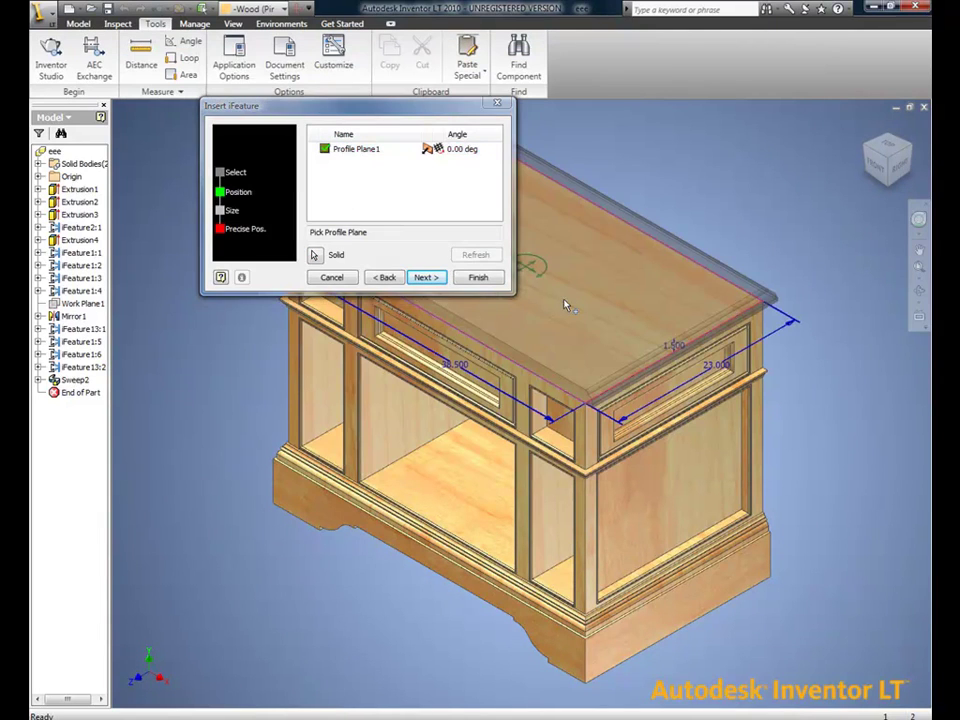
# Set the top iFeature's profile plane angle to 180 degrees and continue to its size values.
pyautogui.moveTo(418, 113); pyautogui.dragTo(283, 17)
pyautogui.click(333, 52)
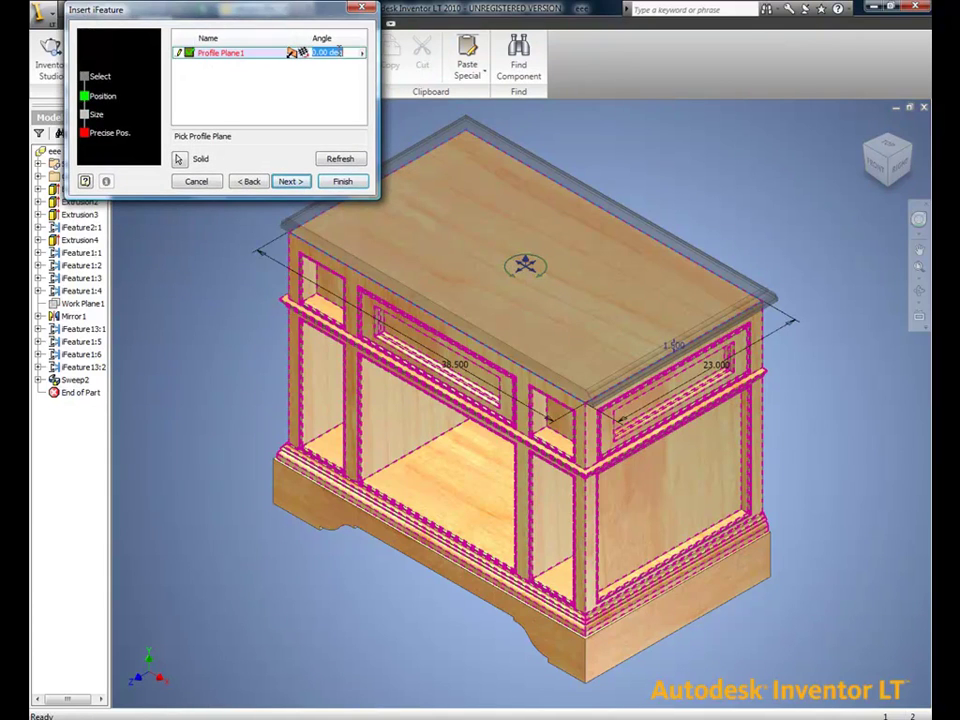
pyautogui.write('90')
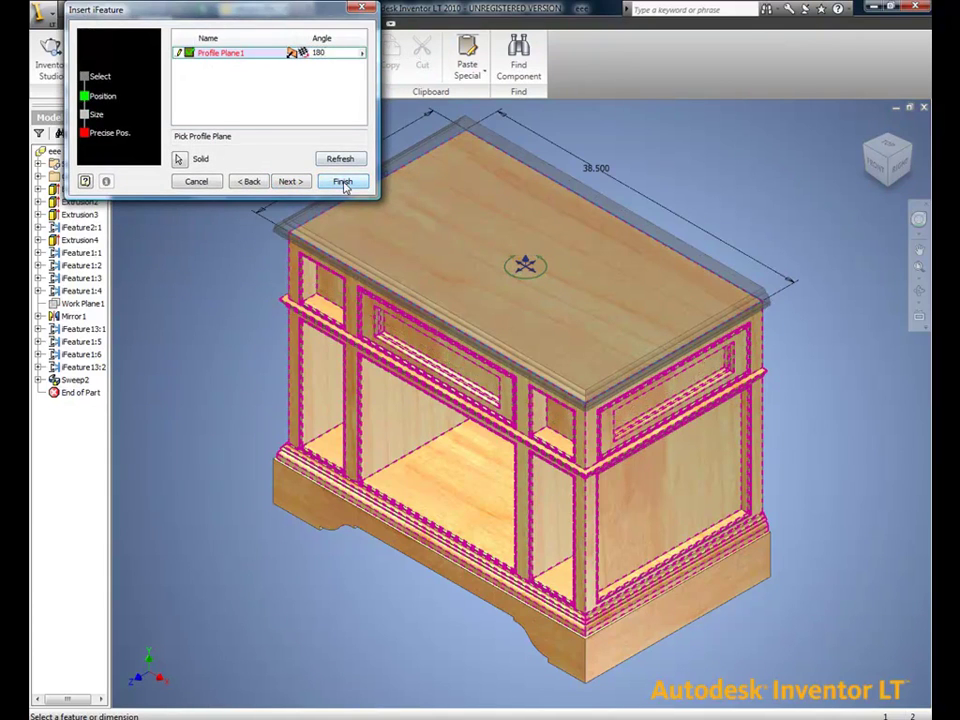
pyautogui.click(294, 181)
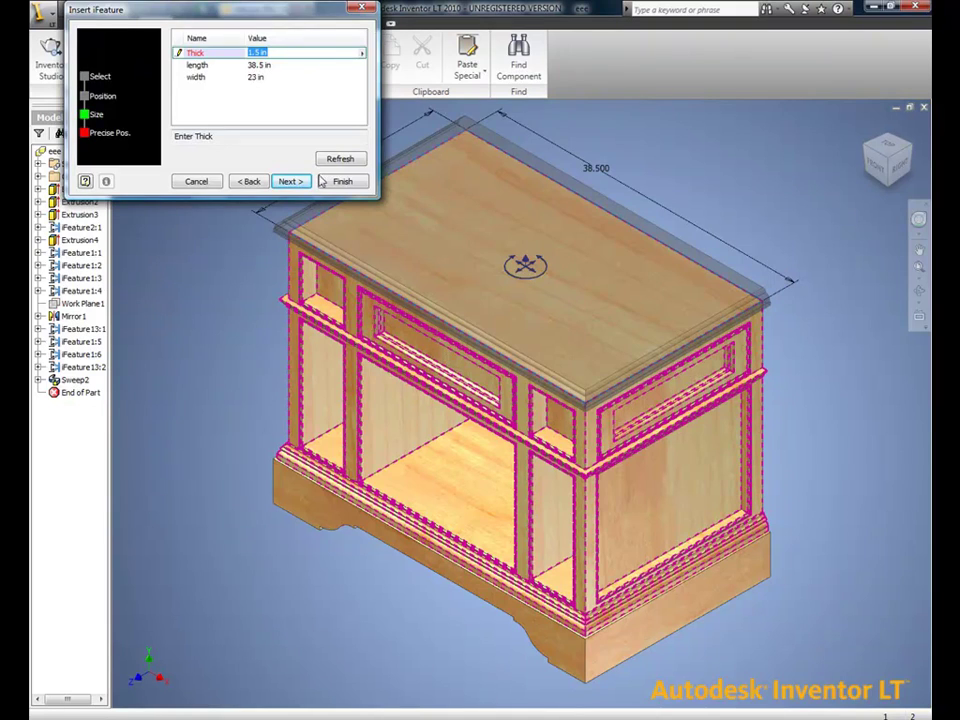
# Finish inserting the top iFeature with 1.5 in thickness, 38.5 in length and 23 in width.
pyautogui.click(342, 181)
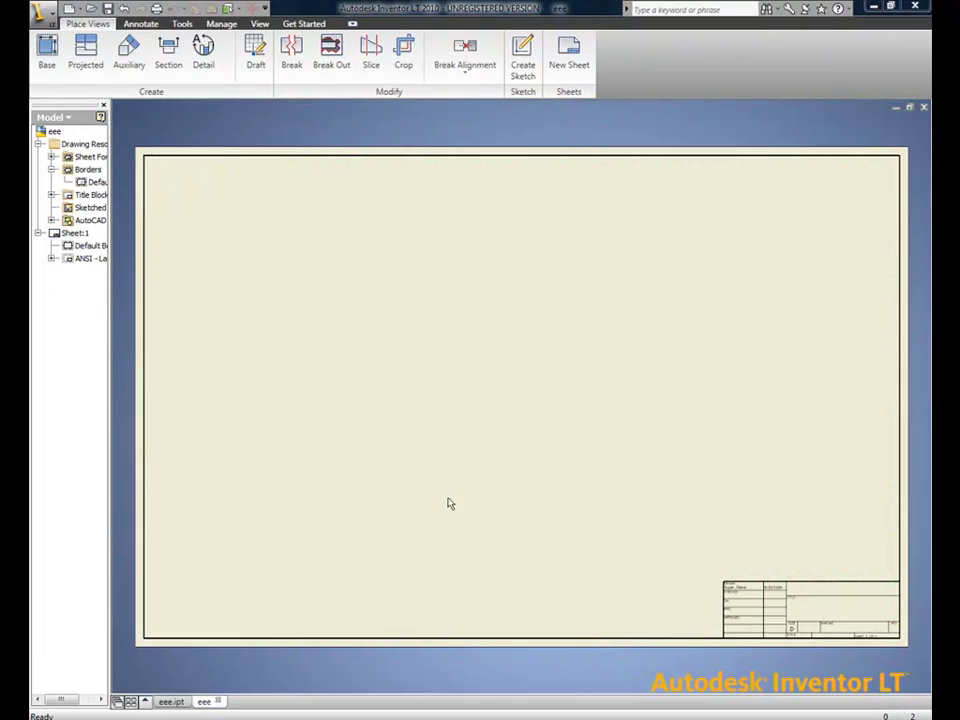
# Place a shaded front base view of eee.ipt at scale 1/4 in the sheet's lower-left area, labelled Front View.
pyautogui.click(47, 53)
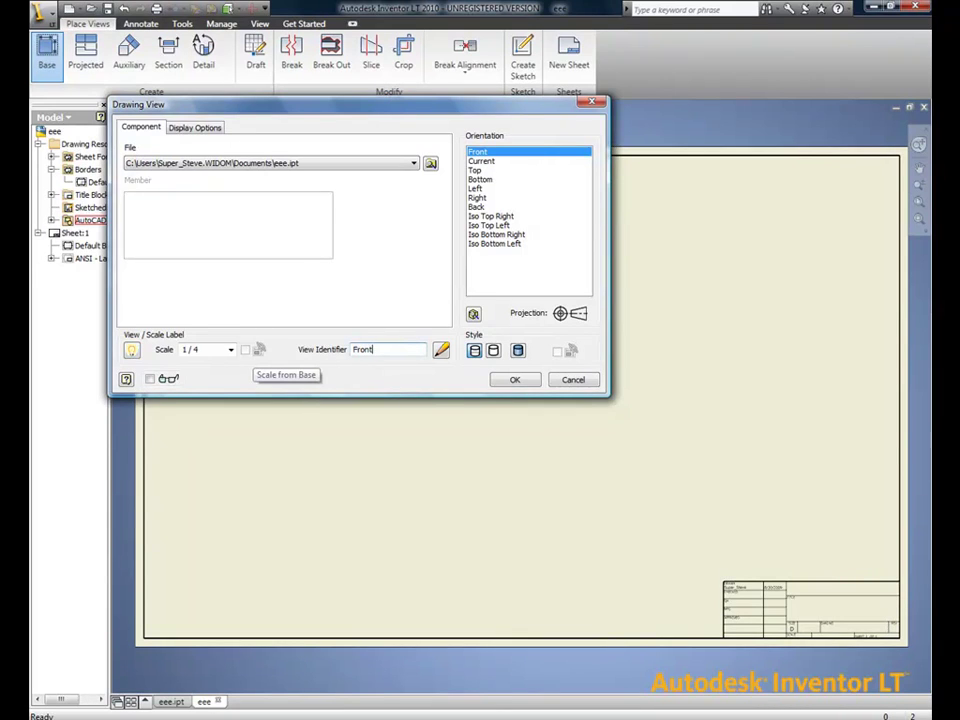
pyautogui.click(194, 127)
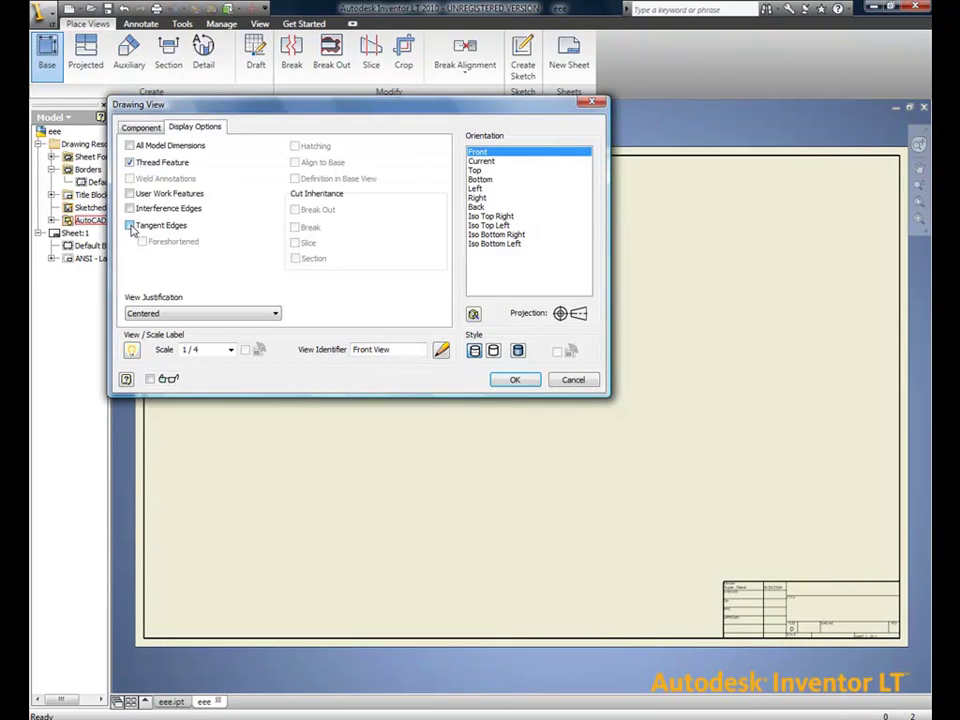
pyautogui.click(306, 462)
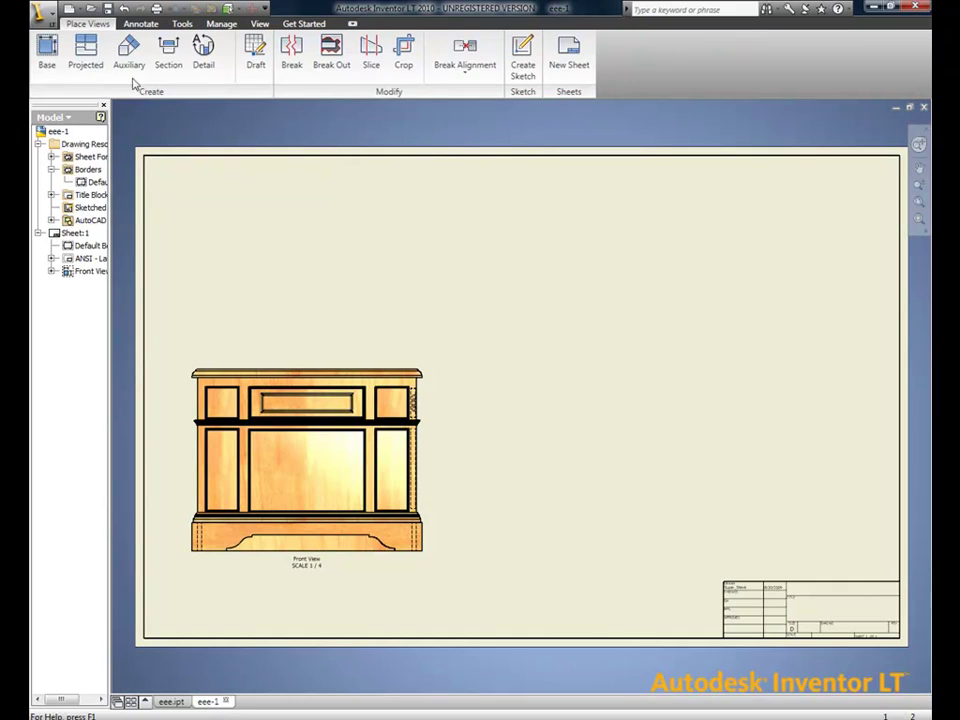
# Project a top view, a side view and an isometric view from the front view onto the sheet.
pyautogui.click(85, 55)
pyautogui.click(340, 413)
pyautogui.click(305, 276)
pyautogui.click(522, 461)
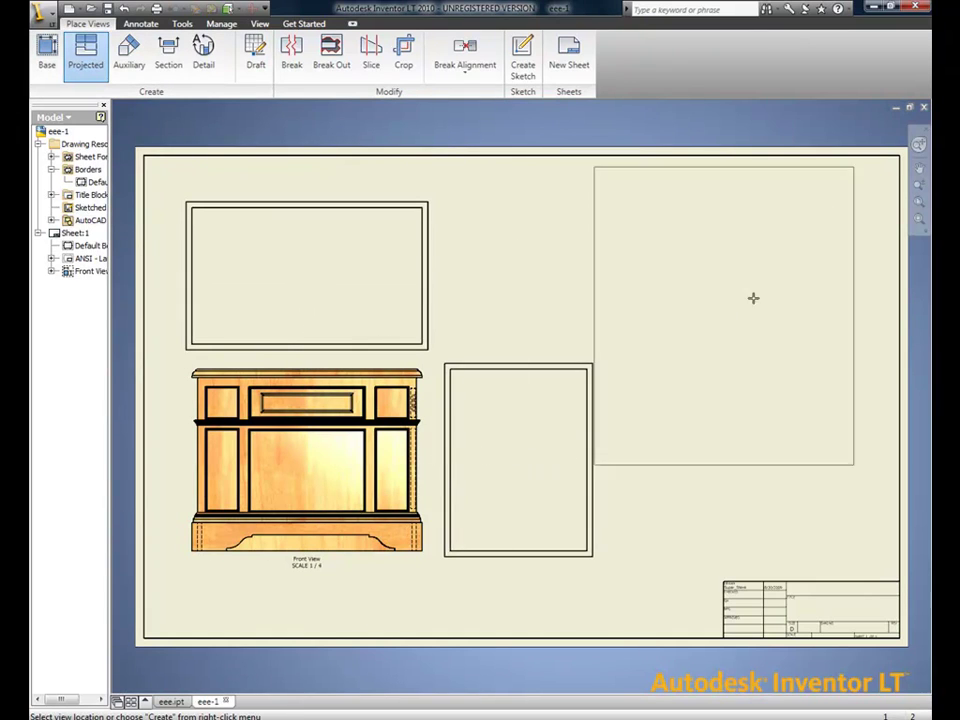
pyautogui.click(769, 307)
pyautogui.rightClick(762, 394)
pyautogui.click(780, 400)
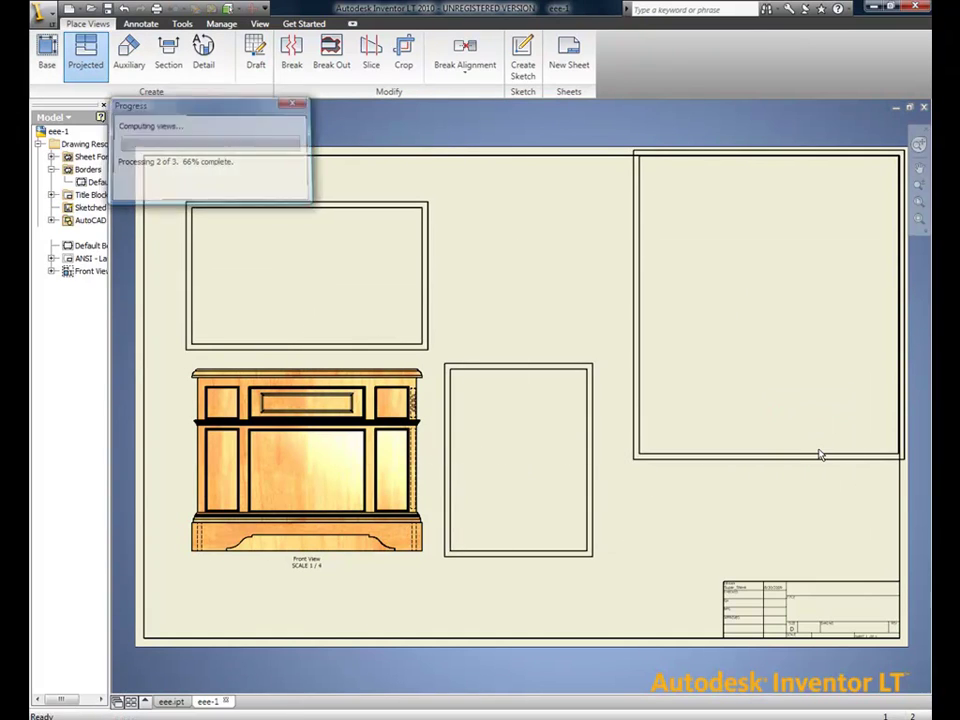
# Create a 1/2-scale circular detail view of the isometric view's left base corner with full boundary and connection line, repositioning its label above the side view.
pyautogui.click(203, 55)
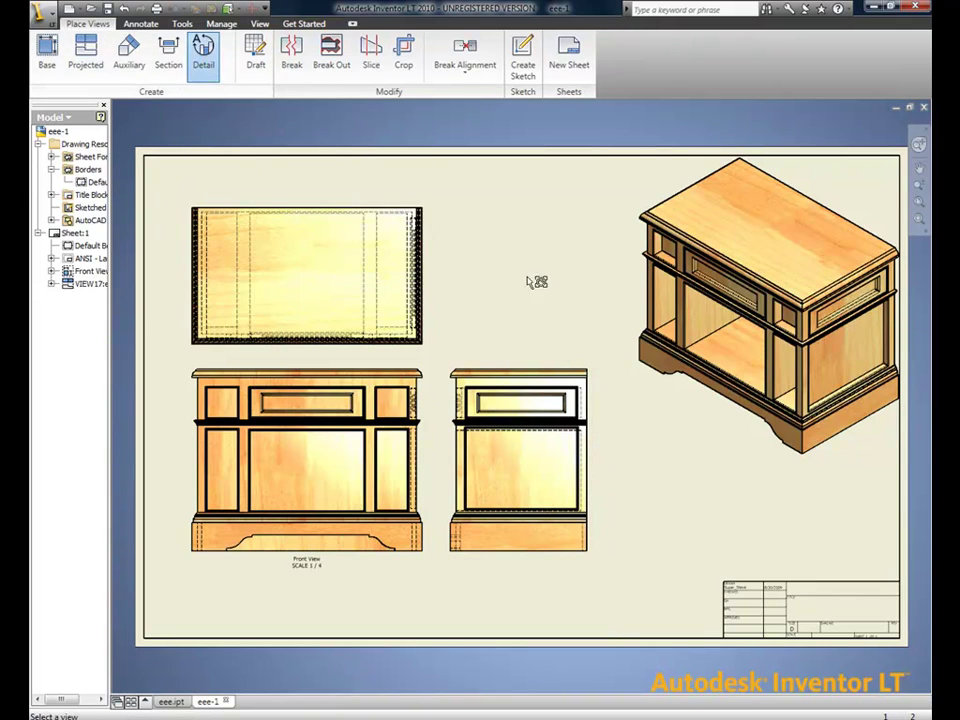
pyautogui.click(647, 364)
pyautogui.click(665, 360)
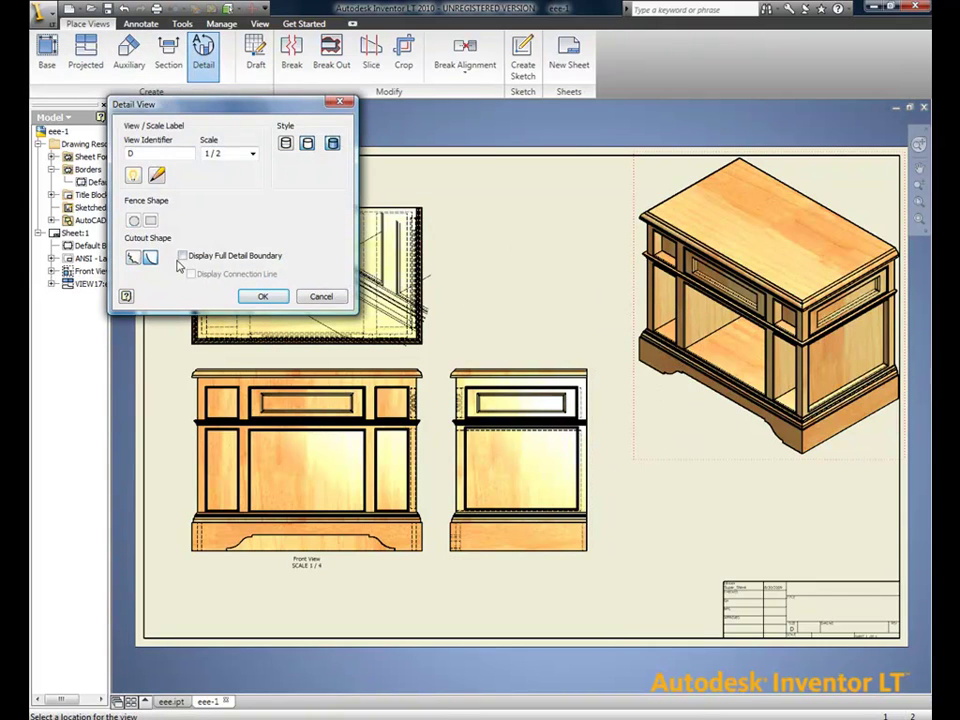
pyautogui.click(191, 274)
pyautogui.click(263, 296)
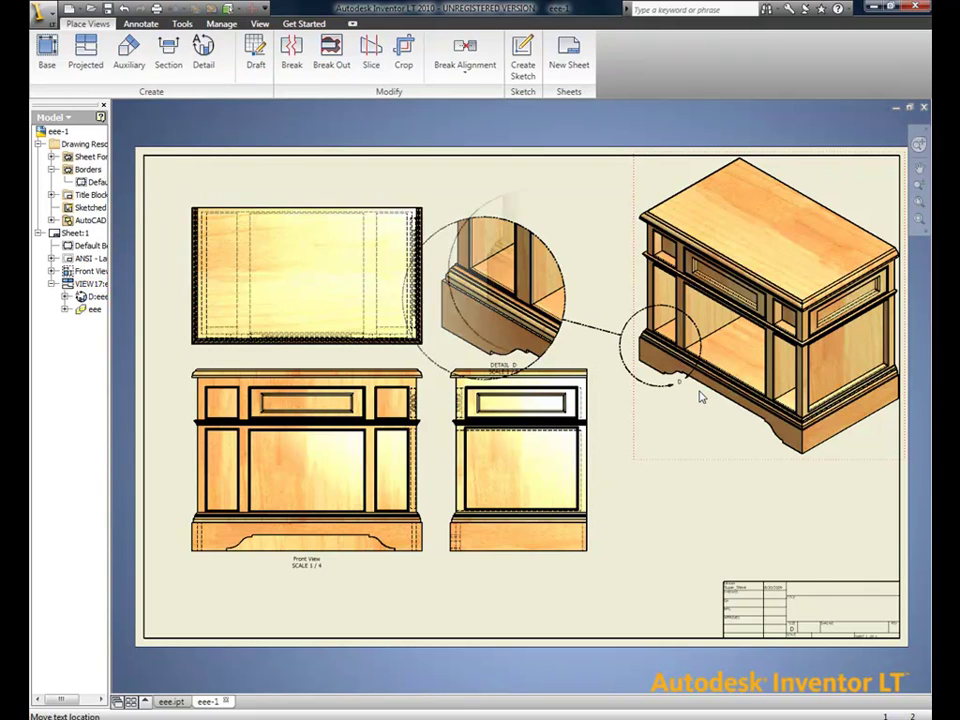
pyautogui.moveTo(527, 382); pyautogui.dragTo(604, 373)
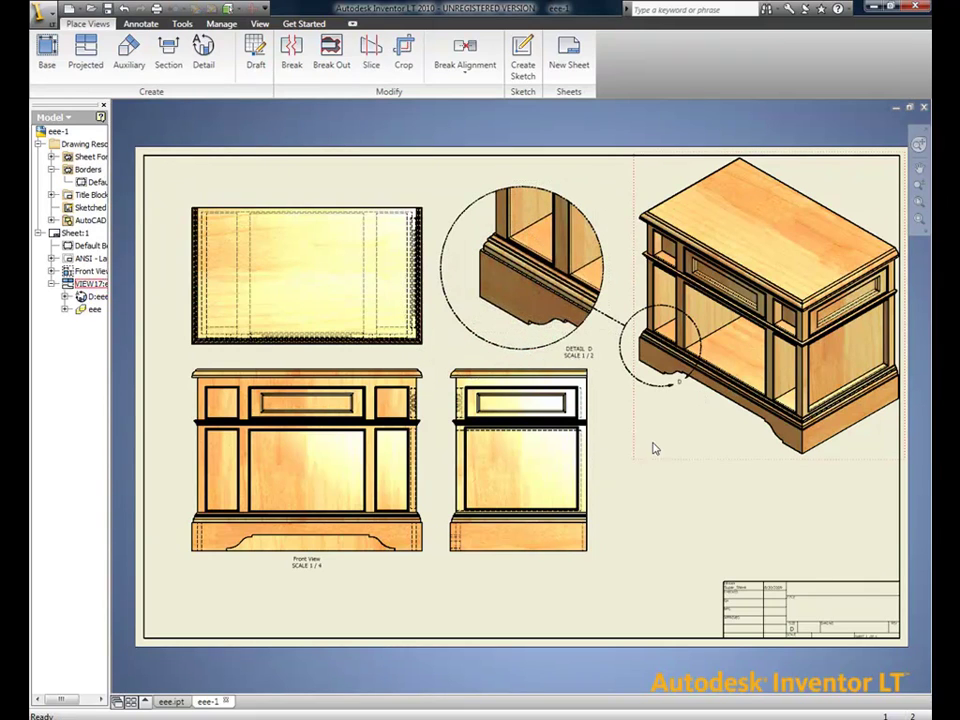
# Add a baseline dimension set below the front view, from the base's right edge to both cutout ends and the left edge.
pyautogui.scroll(-3, 378, 580)
pyautogui.moveTo(380, 578); pyautogui.dragTo(535, 533, button='middle')
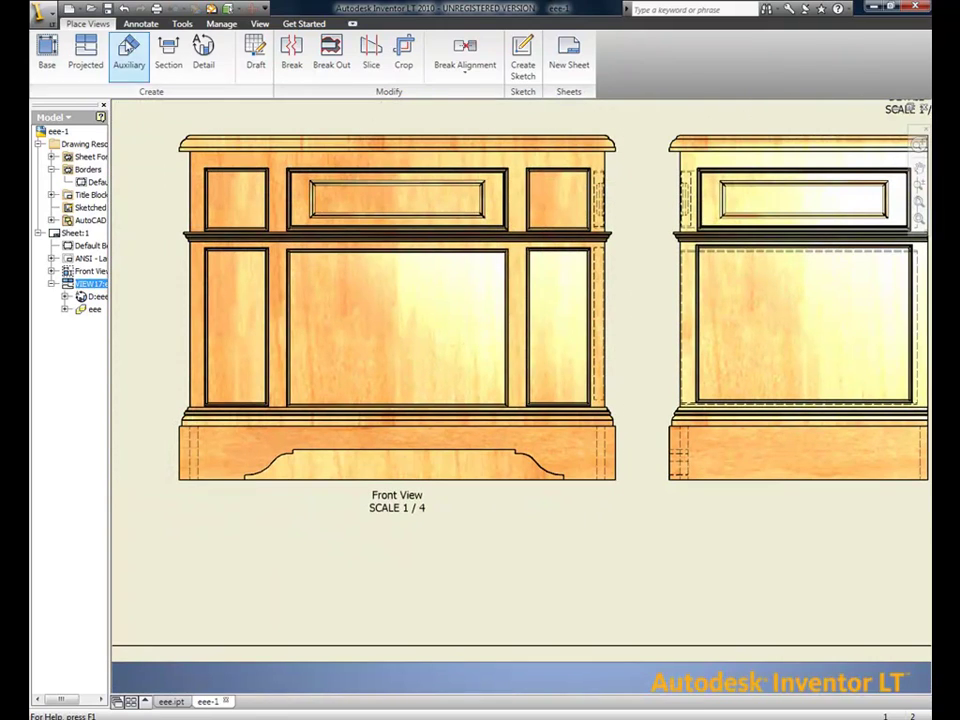
pyautogui.click(141, 23)
pyautogui.click(116, 57)
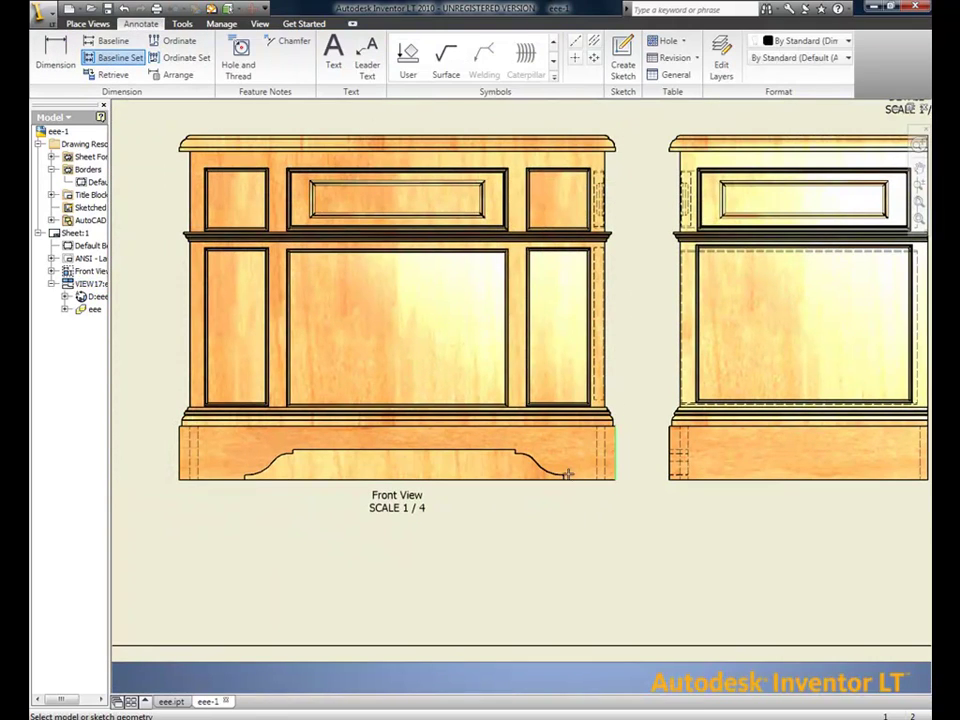
pyautogui.click(179, 457)
pyautogui.rightClick(279, 463)
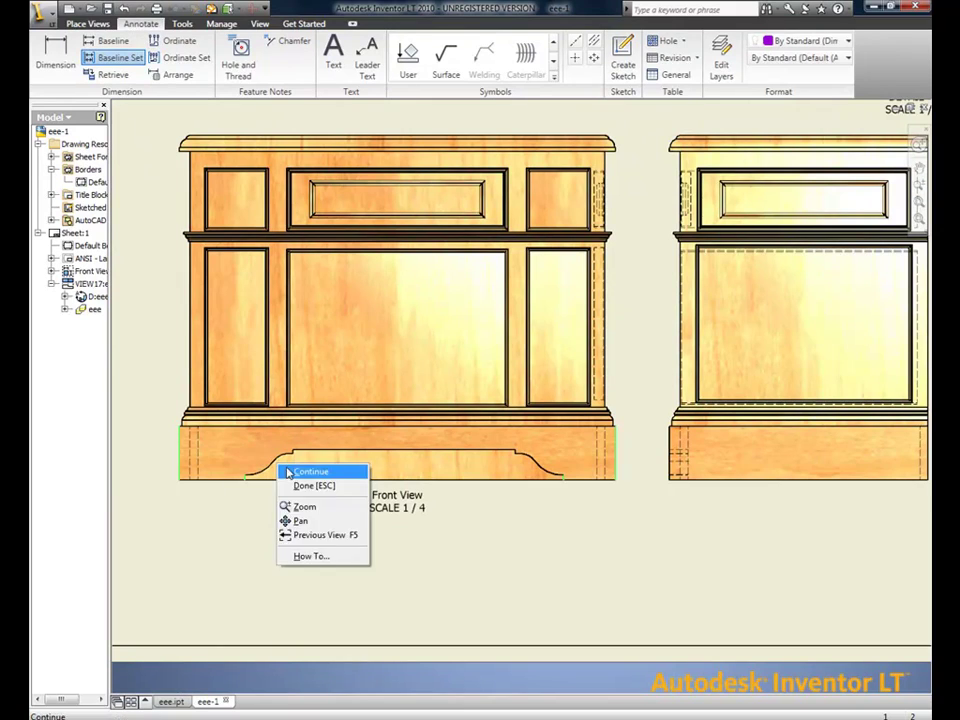
pyautogui.click(288, 470)
pyautogui.click(335, 524)
pyautogui.rightClick(332, 518)
pyautogui.click(391, 525)
pyautogui.click(583, 528)
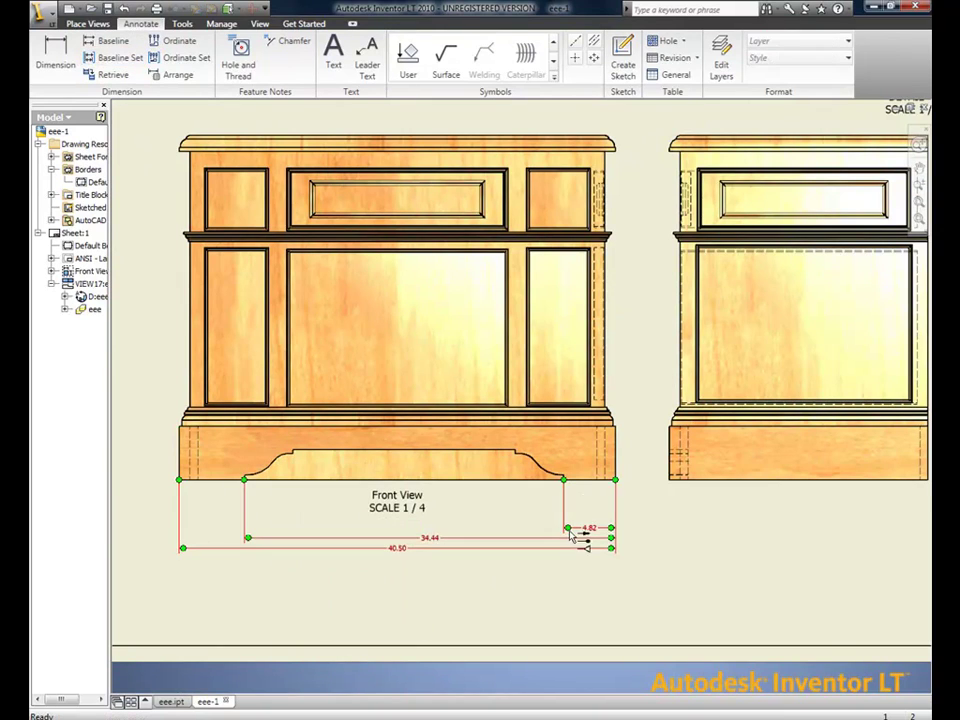
# Change the front view's baseline dimensions to the Architectural (ANSI) style.
pyautogui.click(815, 58)
pyautogui.click(801, 90)
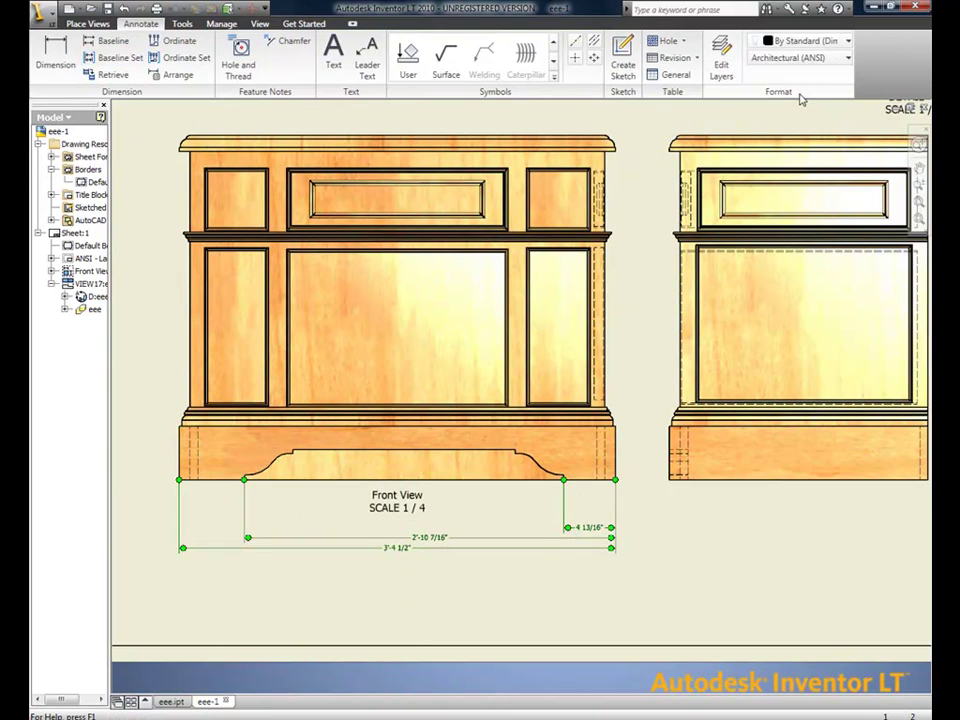
pyautogui.click(741, 482)
# Add a vertical baseline dimension set beside the side view, from the bottom edge to the base, middle moulding, top's underside and top surface.
pyautogui.moveTo(741, 480); pyautogui.dragTo(348, 616, button='middle')
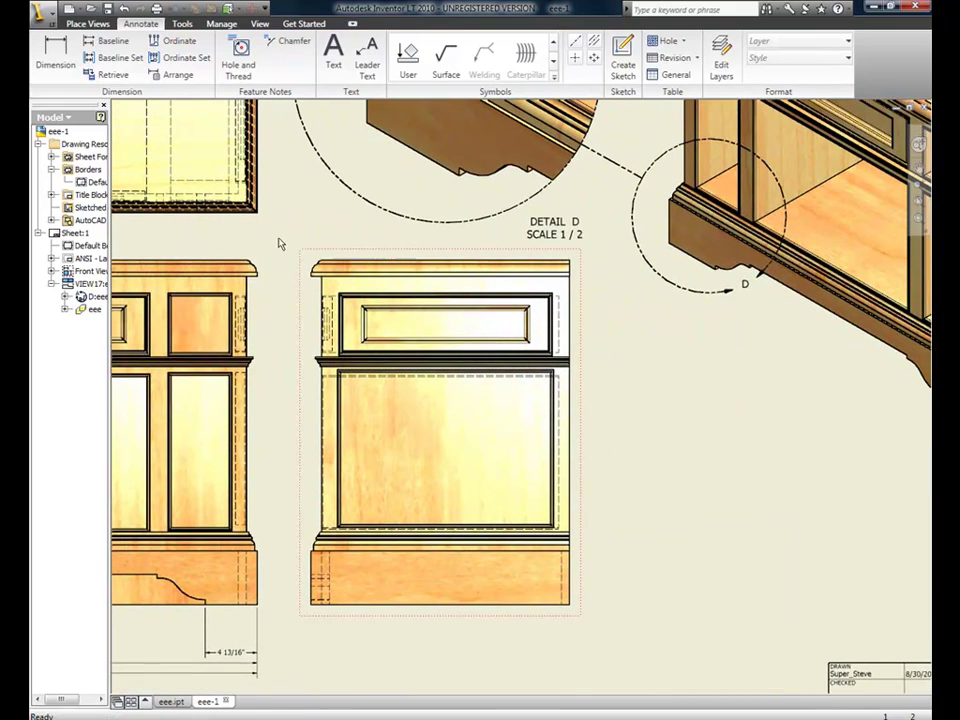
pyautogui.click(101, 58)
pyautogui.click(549, 608)
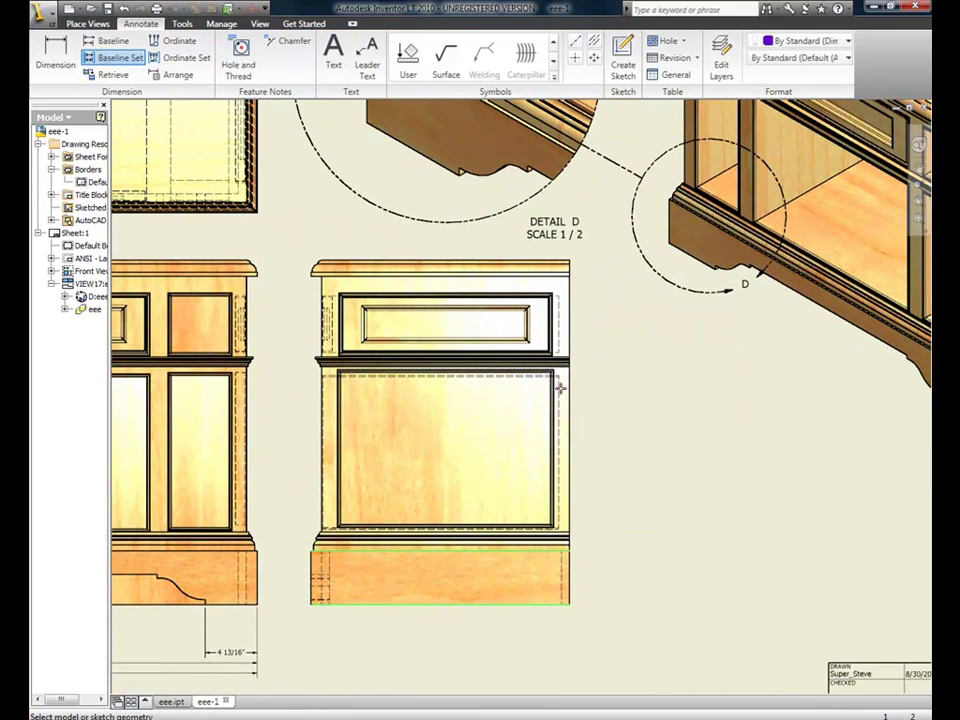
pyautogui.rightClick(636, 306)
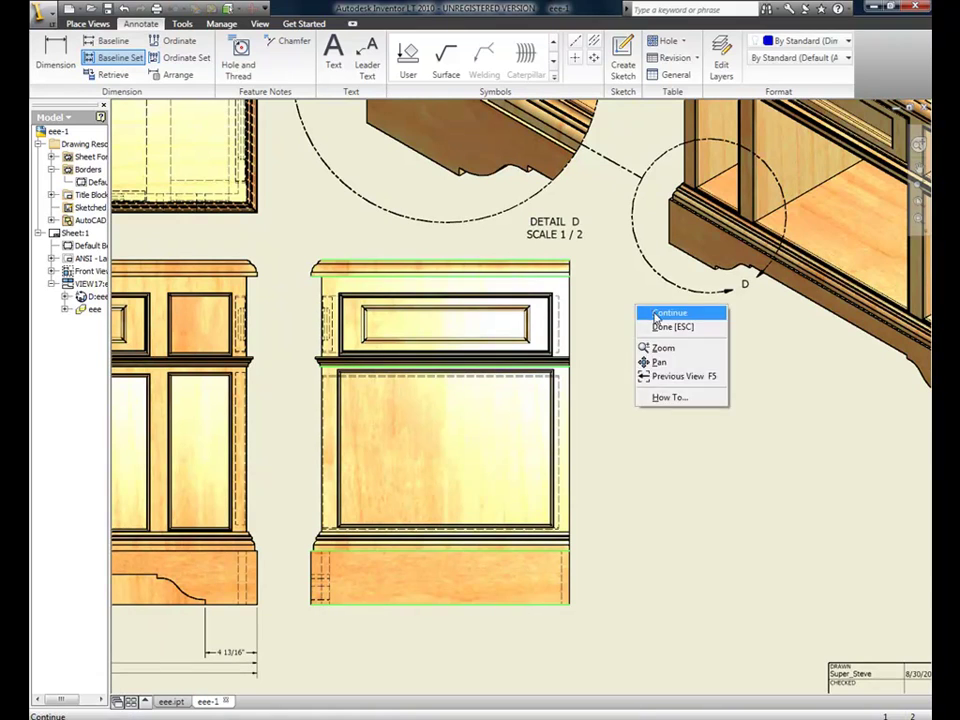
pyautogui.click(662, 313)
pyautogui.rightClick(703, 400)
pyautogui.click(725, 405)
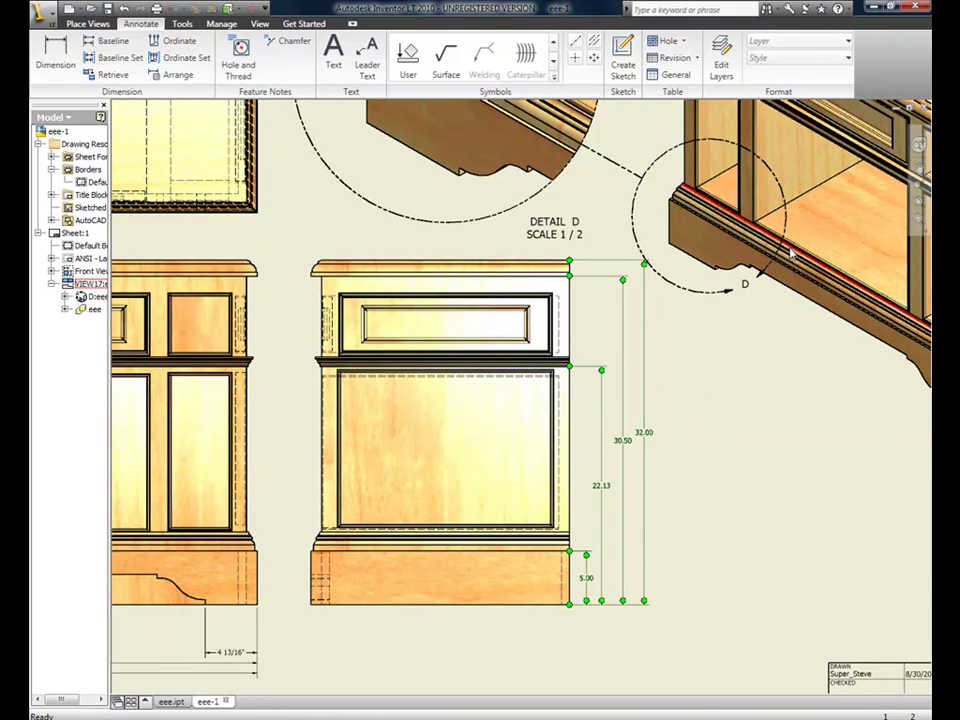
# Switch the side view's height dimensions to the Architectural (ANSI) style.
pyautogui.click(795, 58)
pyautogui.click(789, 90)
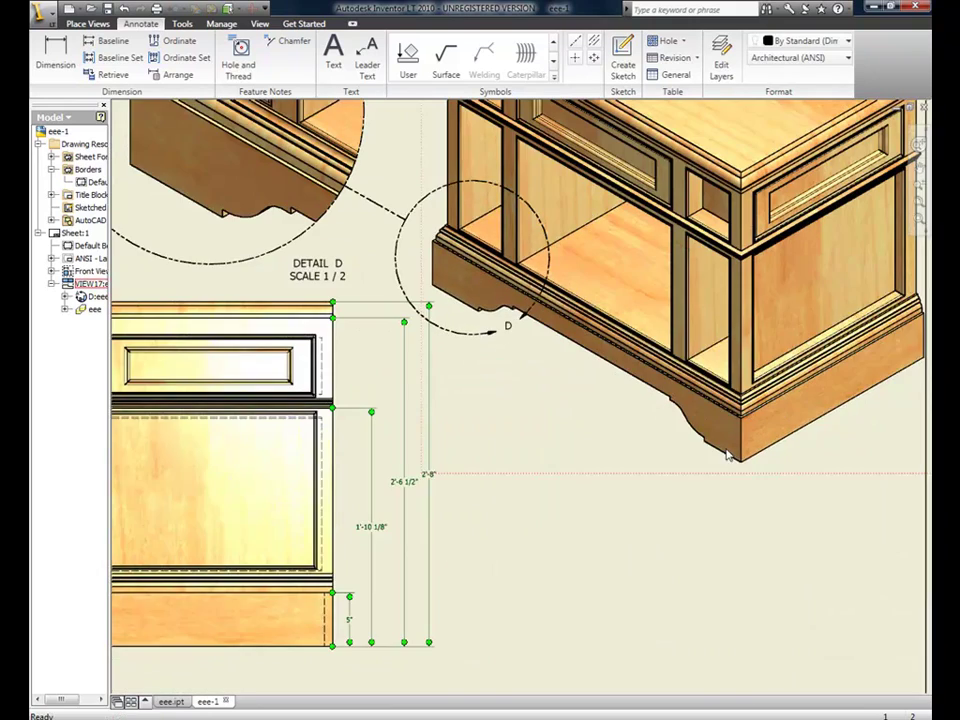
pyautogui.moveTo(728, 455); pyautogui.dragTo(585, 497, button='middle')
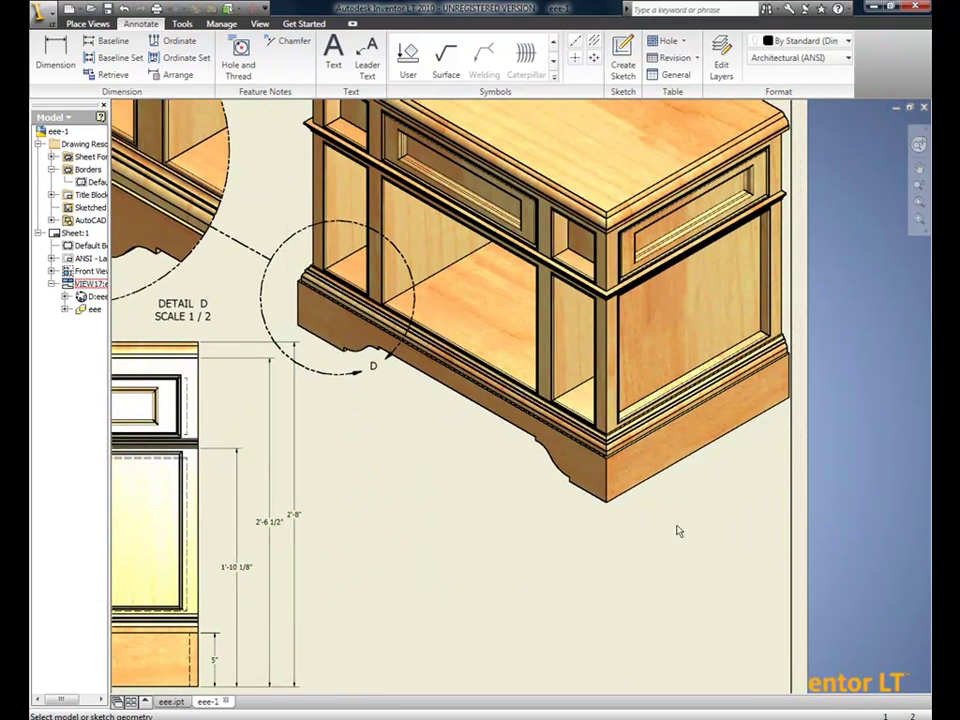